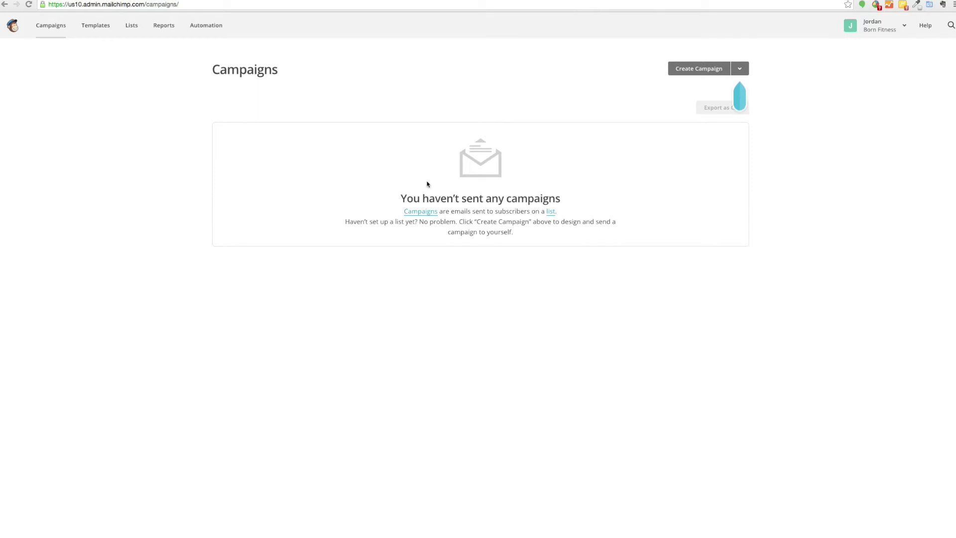
Go from the empty Campaigns page to the Automation section.
click(208, 31)
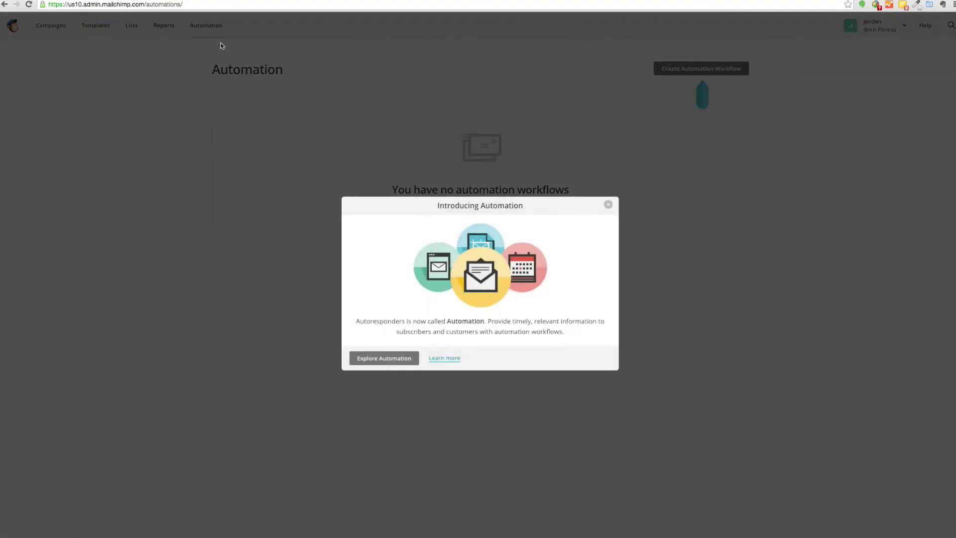
Dismiss the Introducing Automation dialog and start a new automation workflow.
click(608, 205)
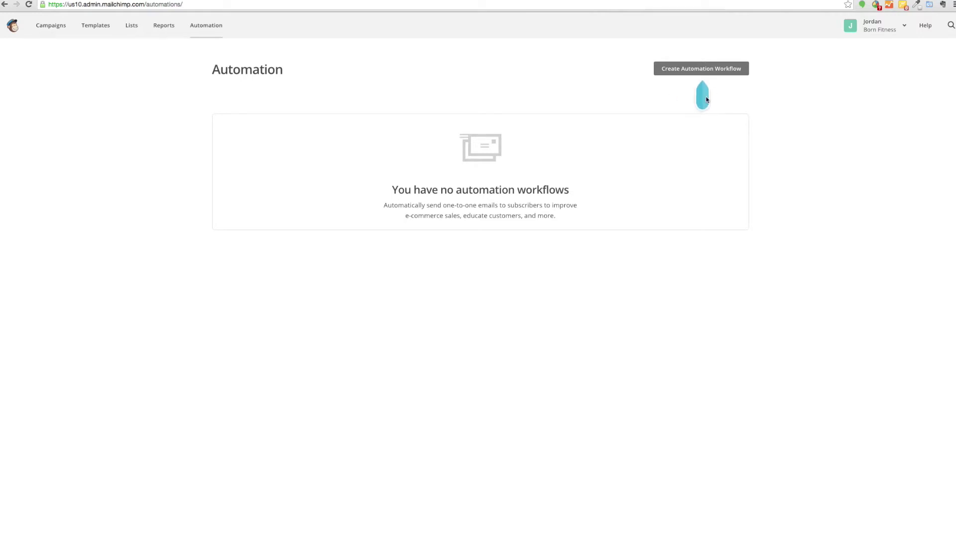
click(702, 68)
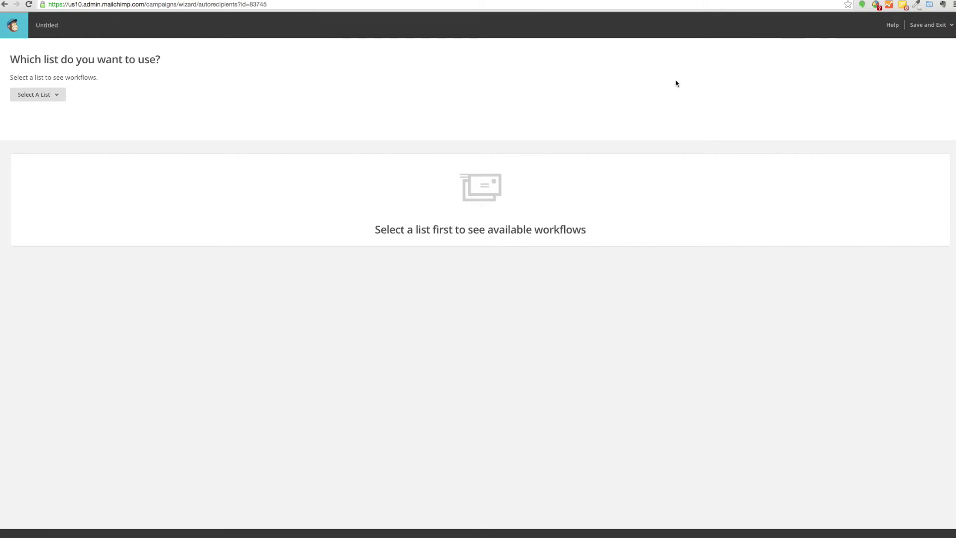
Choose the Born Fitness Test list for the new workflow.
click(55, 96)
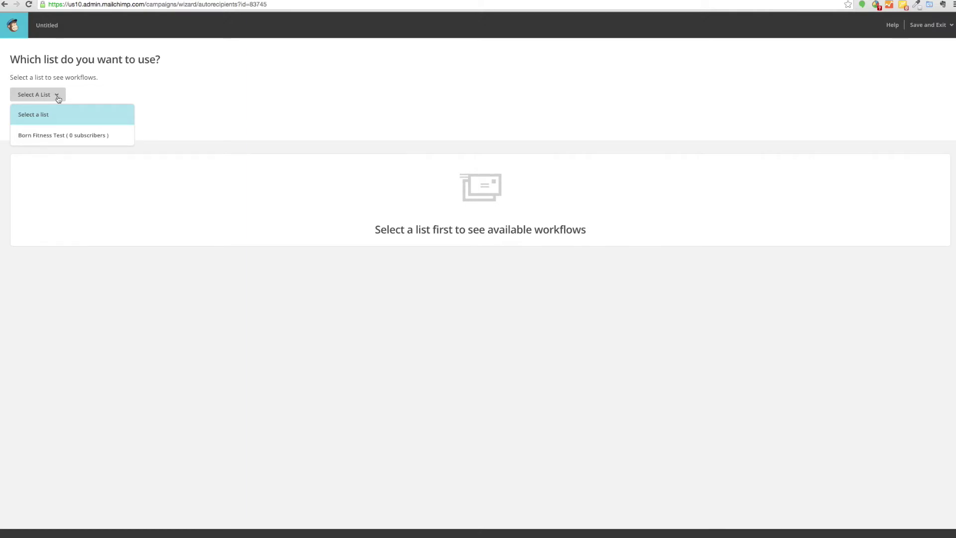
click(67, 139)
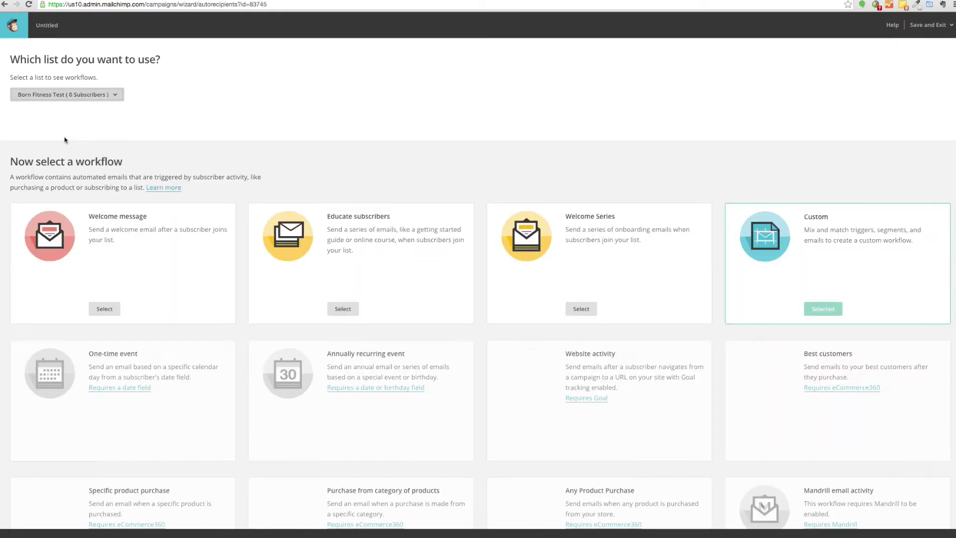
scroll(63, 134, down, 1)
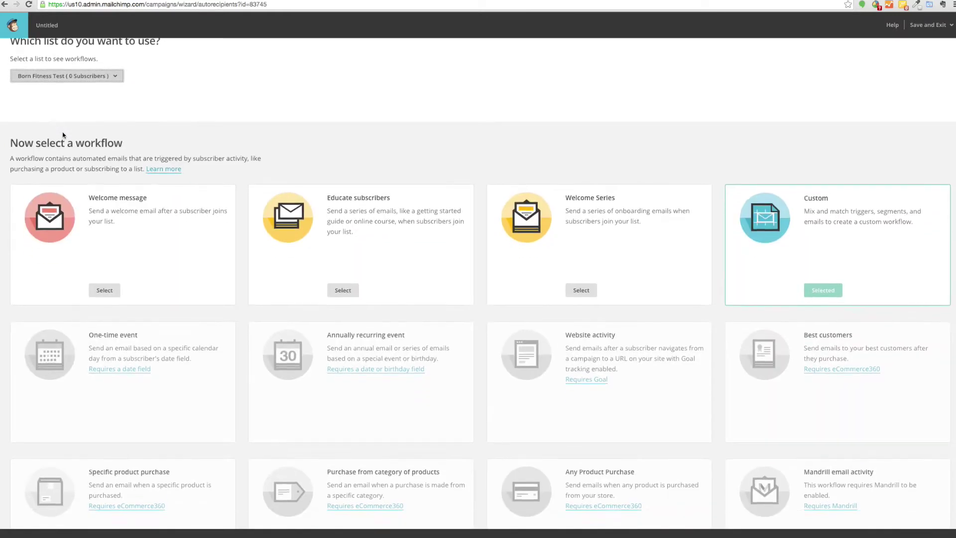
scroll(63, 135, down, 3)
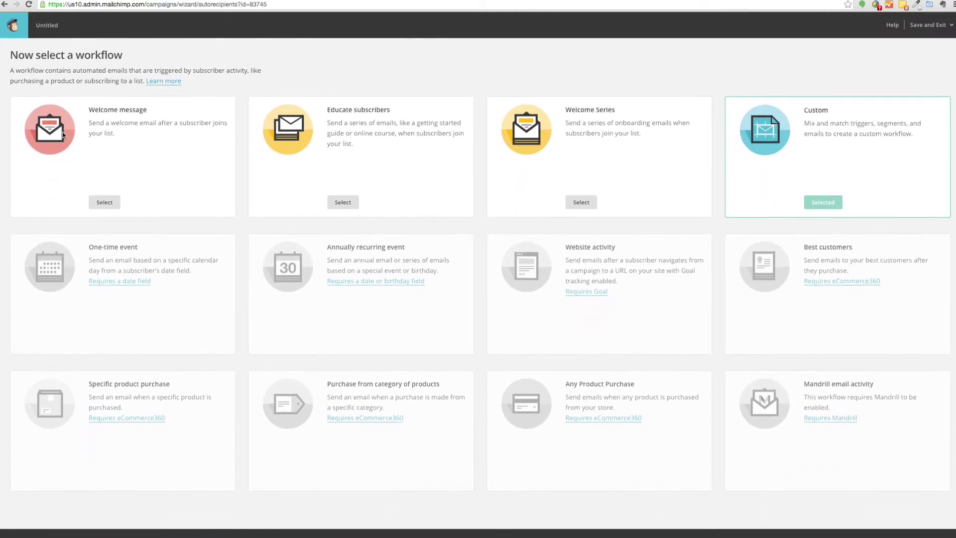
scroll(63, 134, up, 2)
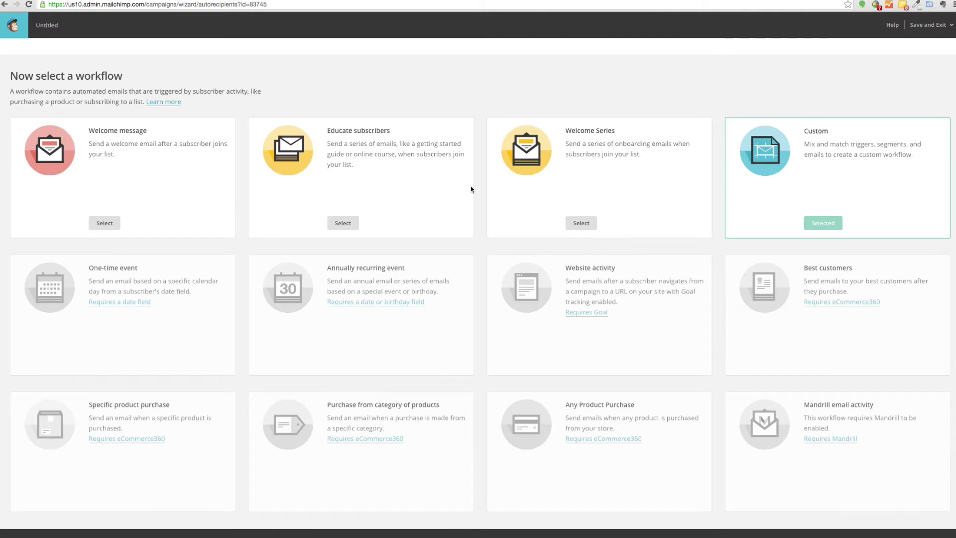
Select the Welcome Series workflow and name it 'Born Fitness Welcome Series Test'.
click(582, 227)
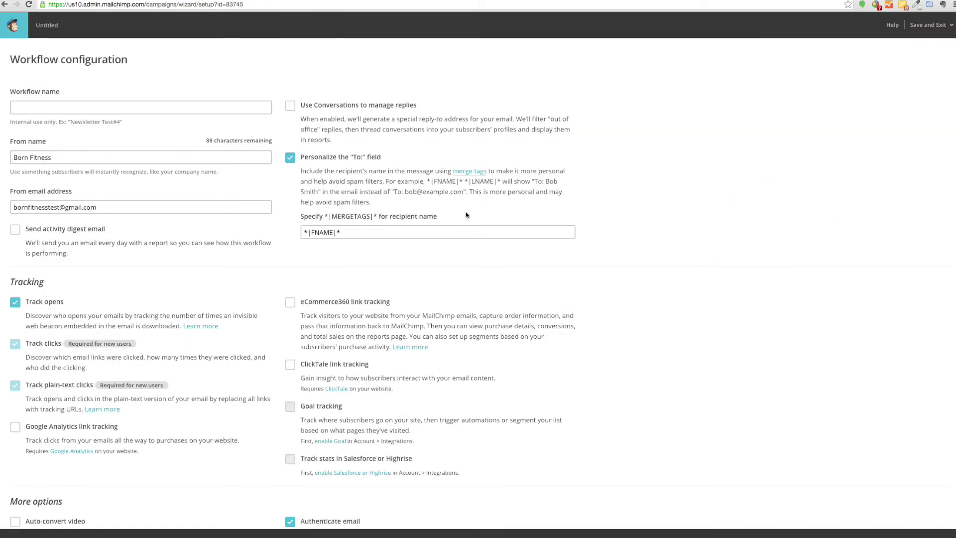
click(167, 110)
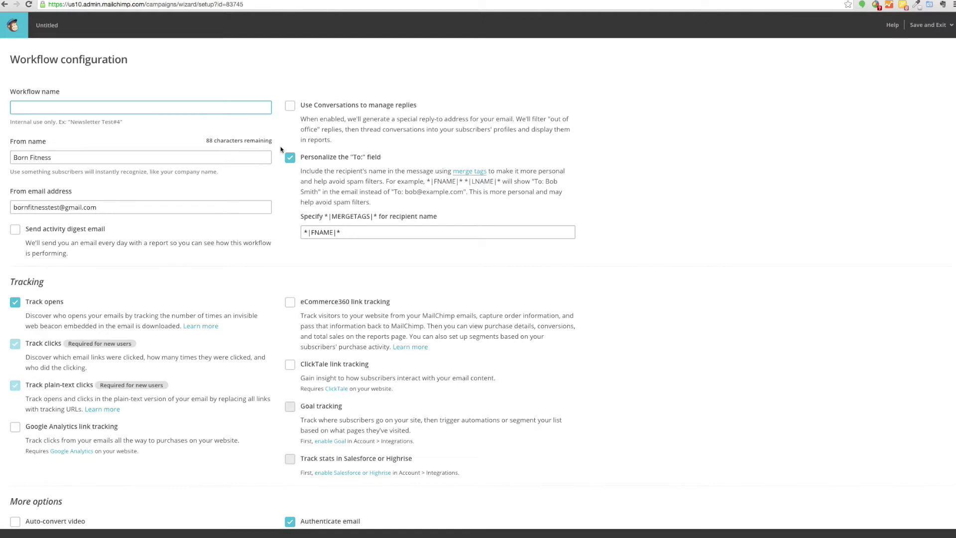
text(Born Fitness)
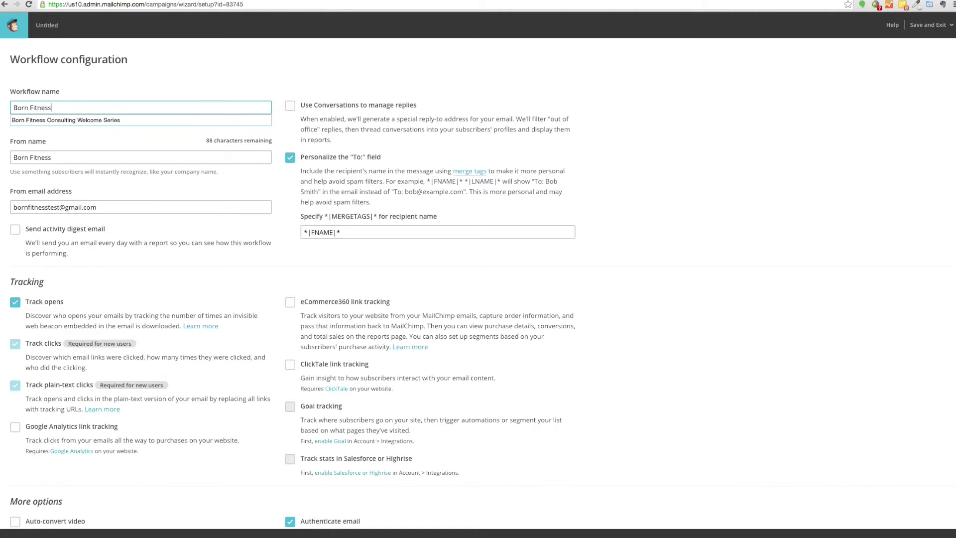
text( Welcome Series)
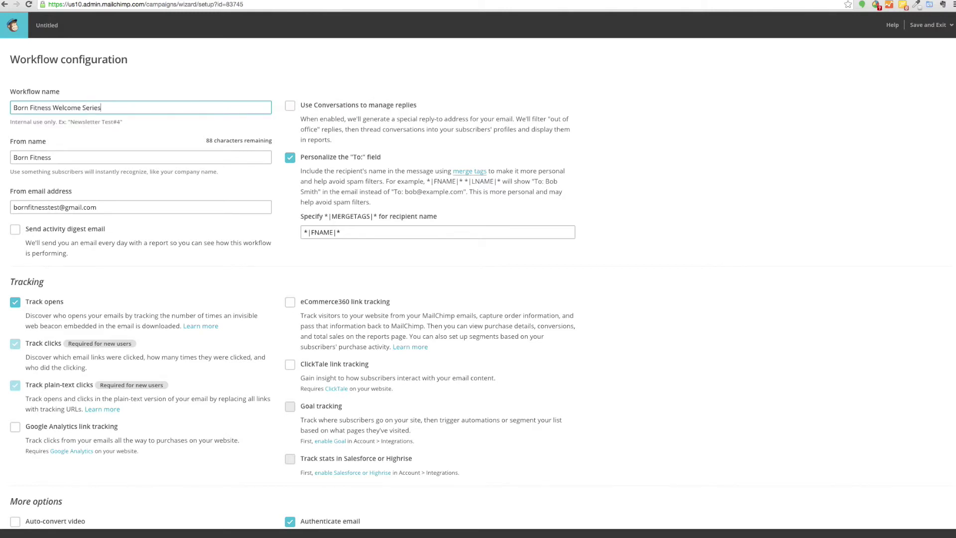
text( Test)
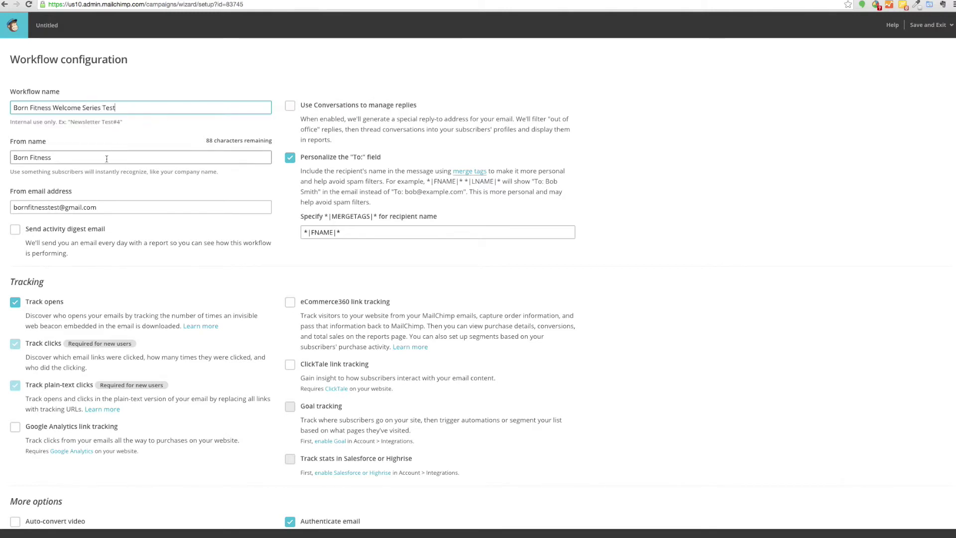
click(105, 158)
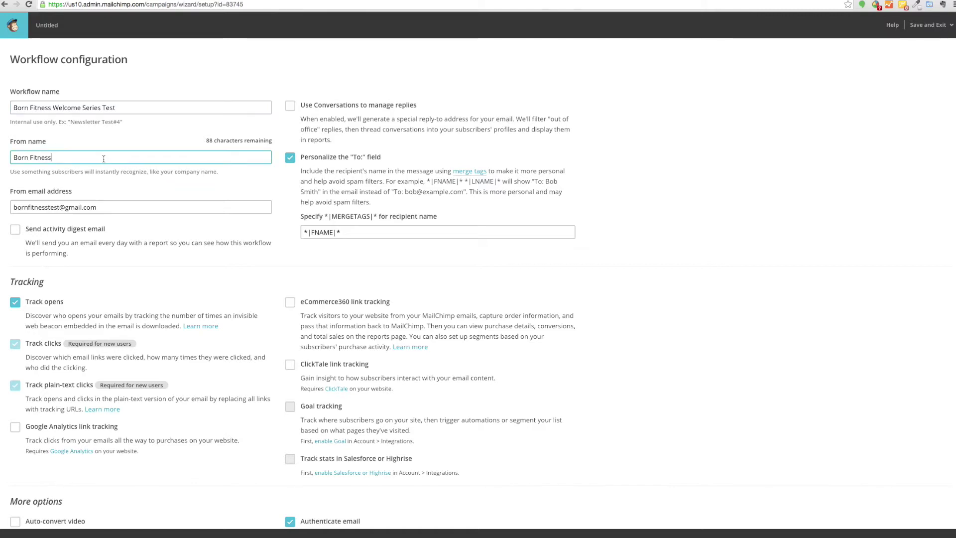
scroll(104, 158, down, 1)
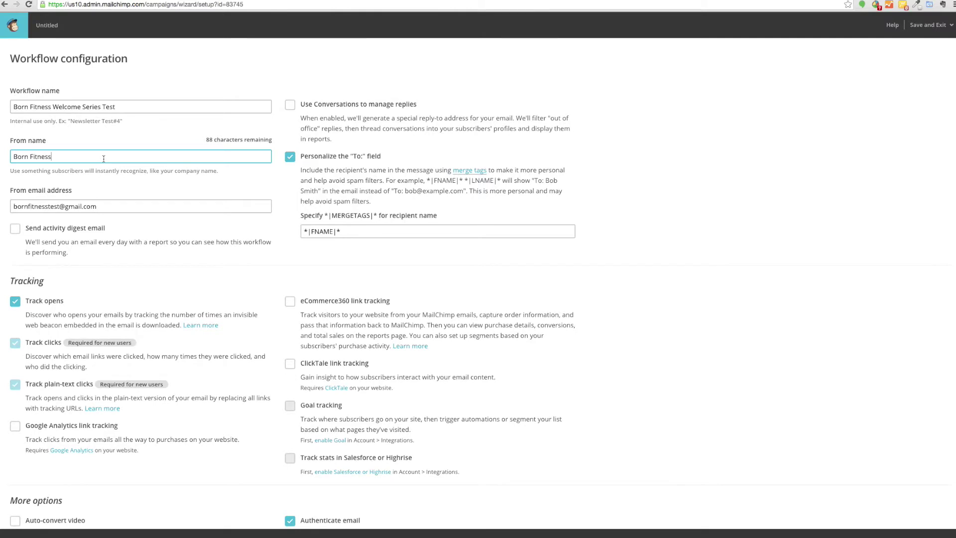
scroll(104, 158, down, 2)
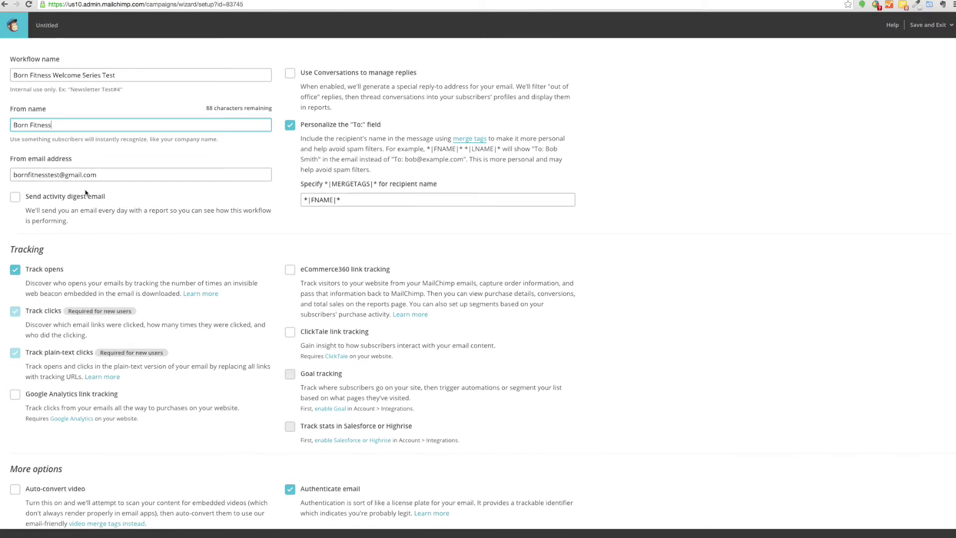
scroll(86, 193, down, 1)
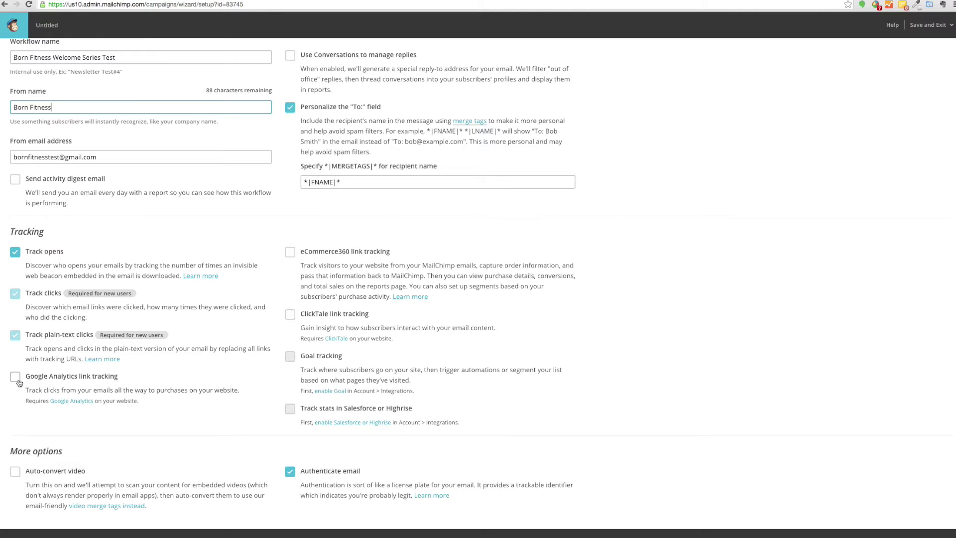
Enable Google Analytics link tracking titled Born_Fitness_Welcome_Series_Test_Thank_You.
click(15, 376)
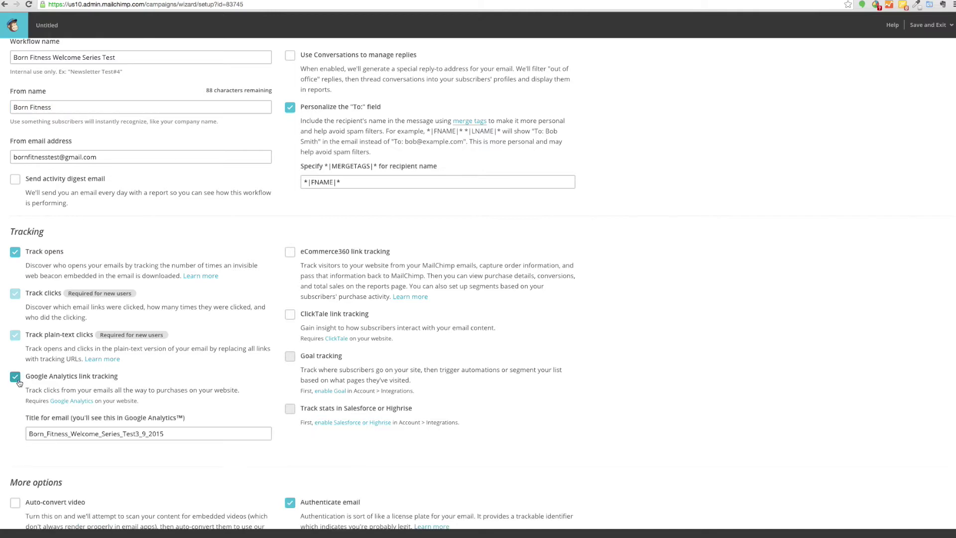
scroll(20, 381, down, 2)
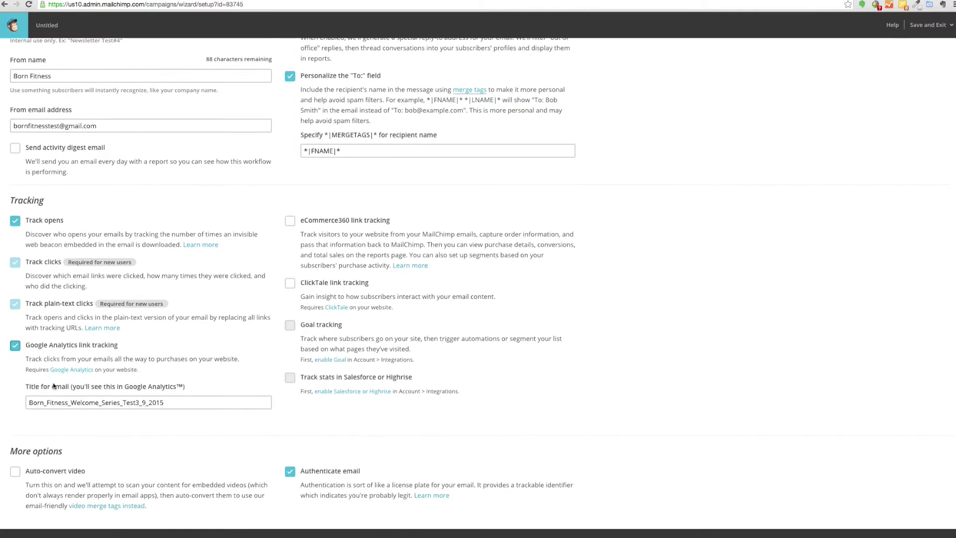
click(159, 403)
drag(171, 404, 136, 404)
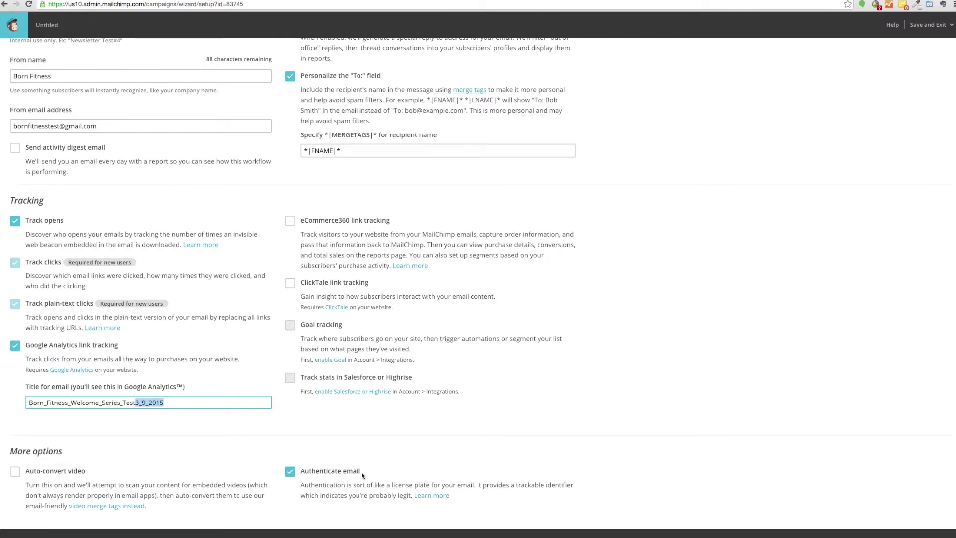
text(_)
text(S)
key(BackSpace)
text(Thank_You)
scroll(305, 448, up, 1)
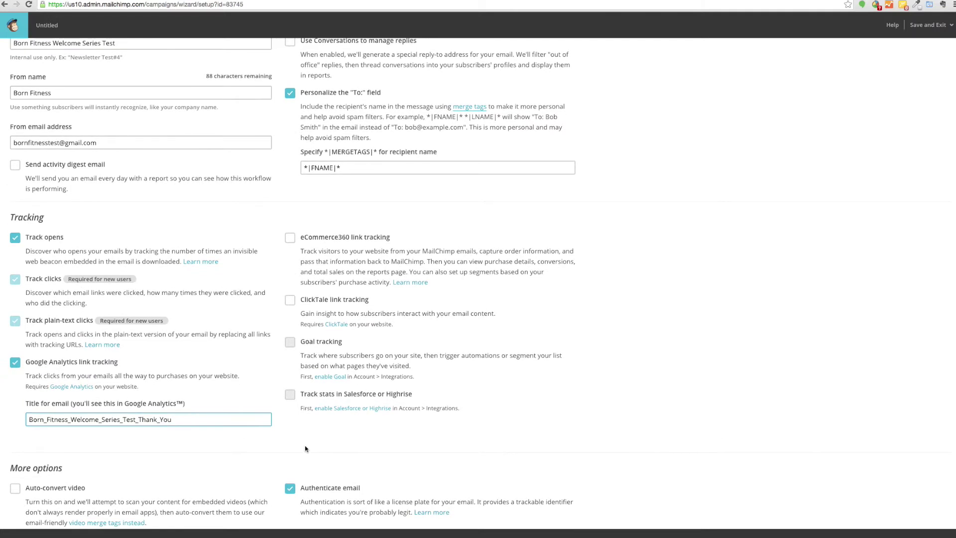
scroll(304, 447, down, 1)
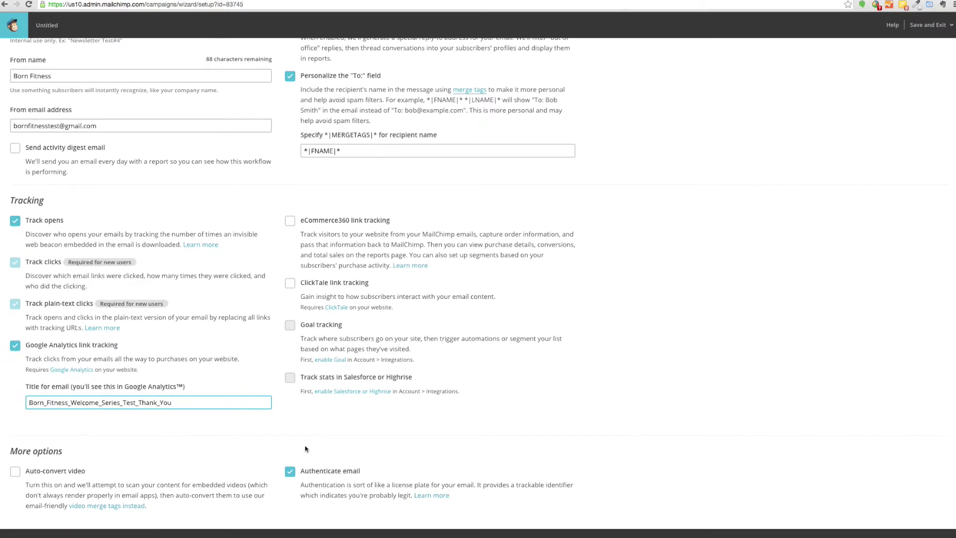
click(938, 534)
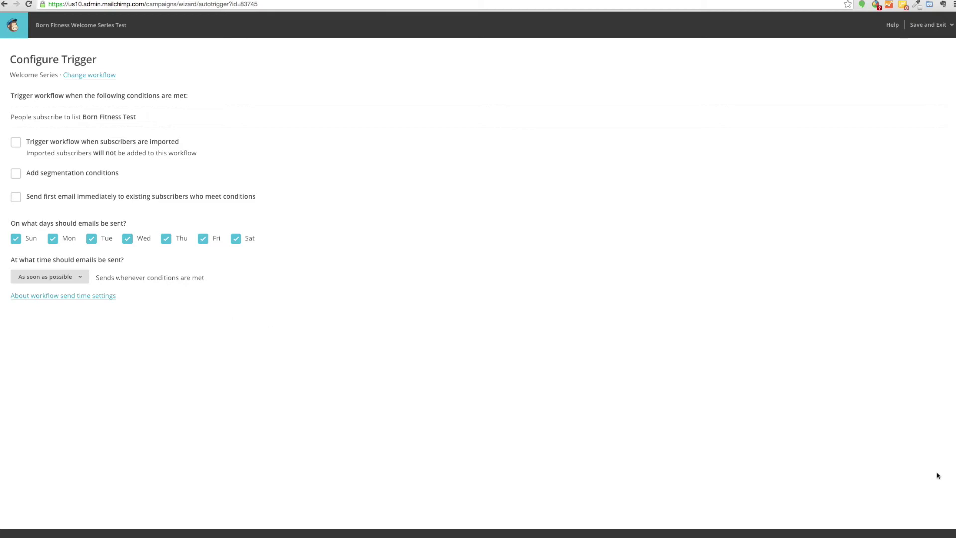
Accept the default subscription trigger for Born Fitness Test and proceed to adding emails.
click(932, 534)
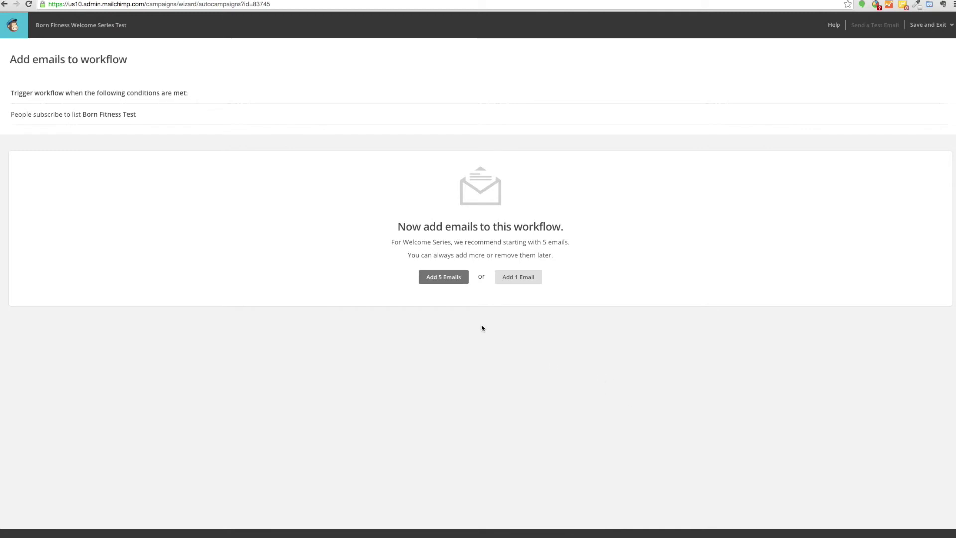
Add one email set to send immediately after the workflow is triggered.
click(527, 281)
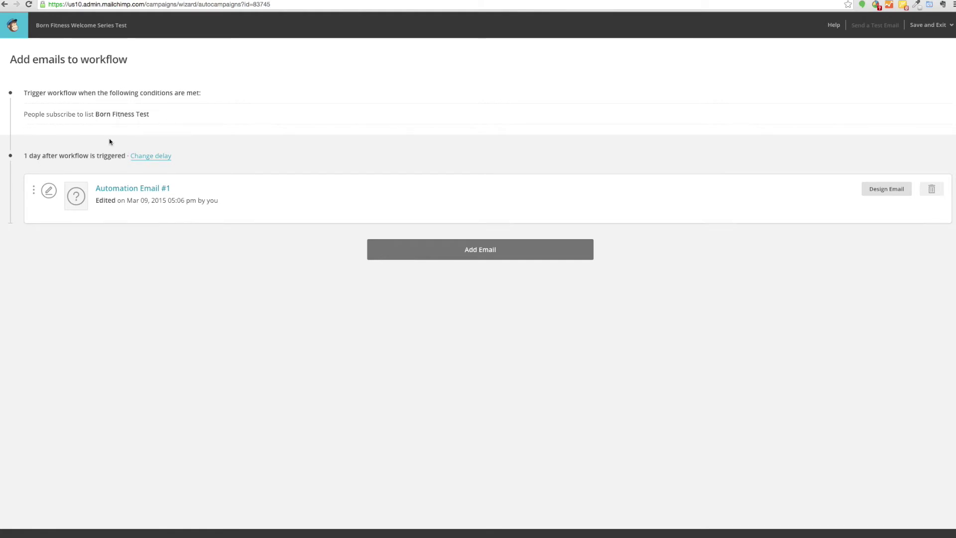
click(141, 157)
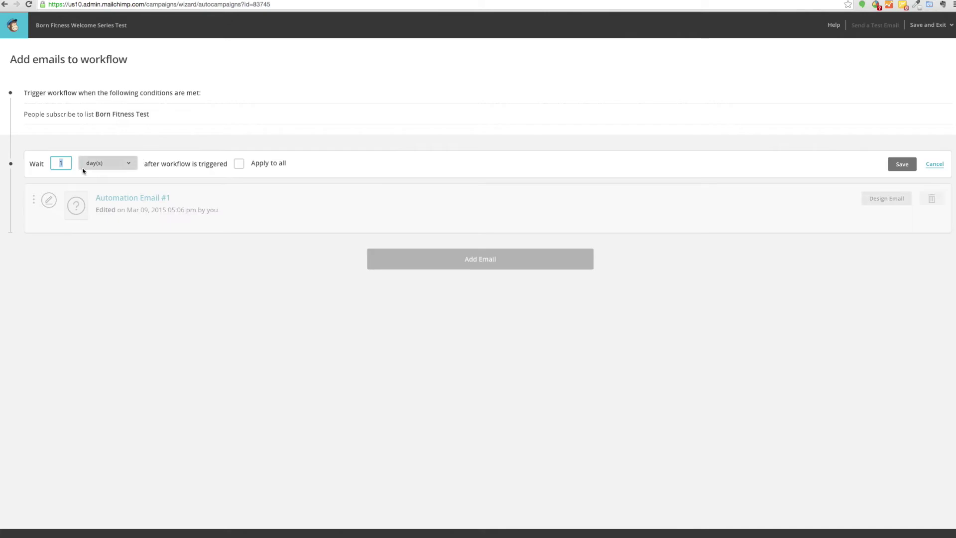
click(87, 166)
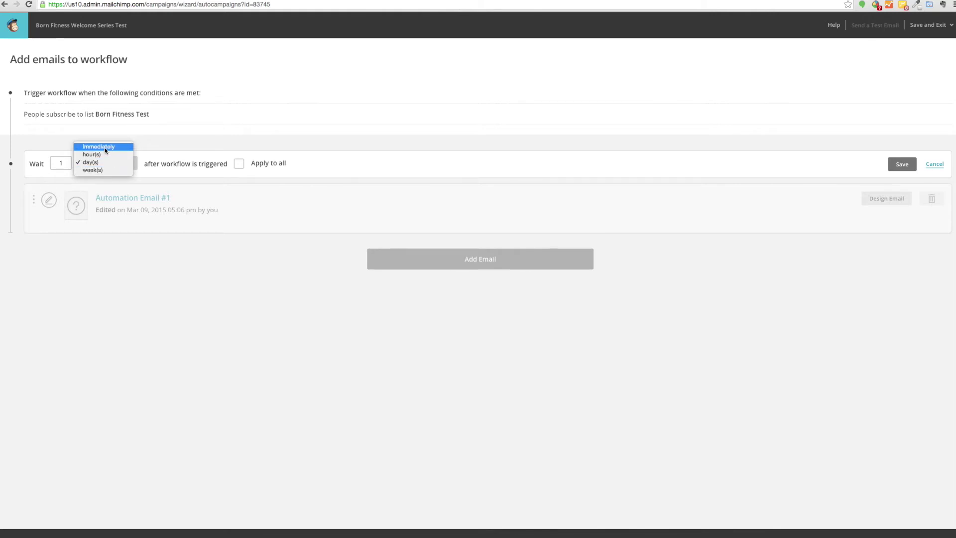
click(105, 147)
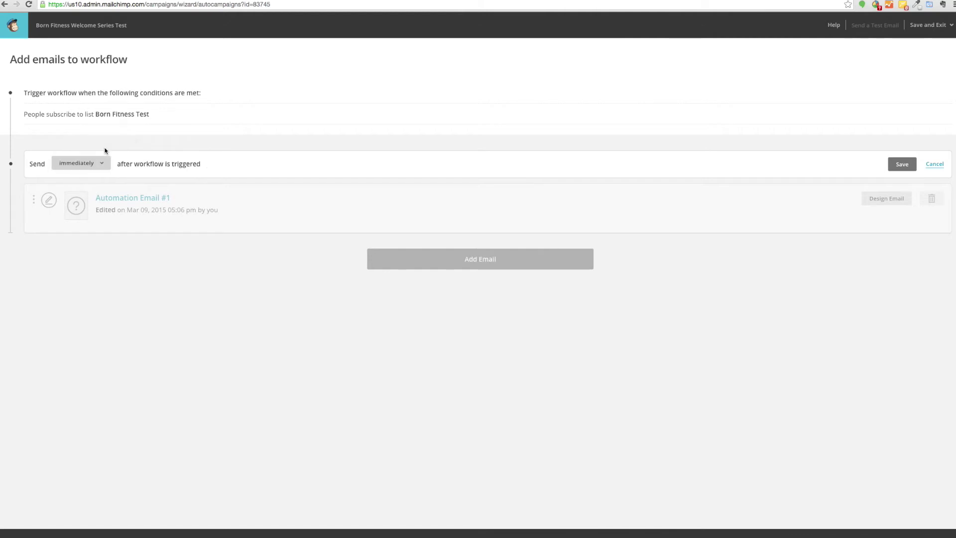
click(900, 165)
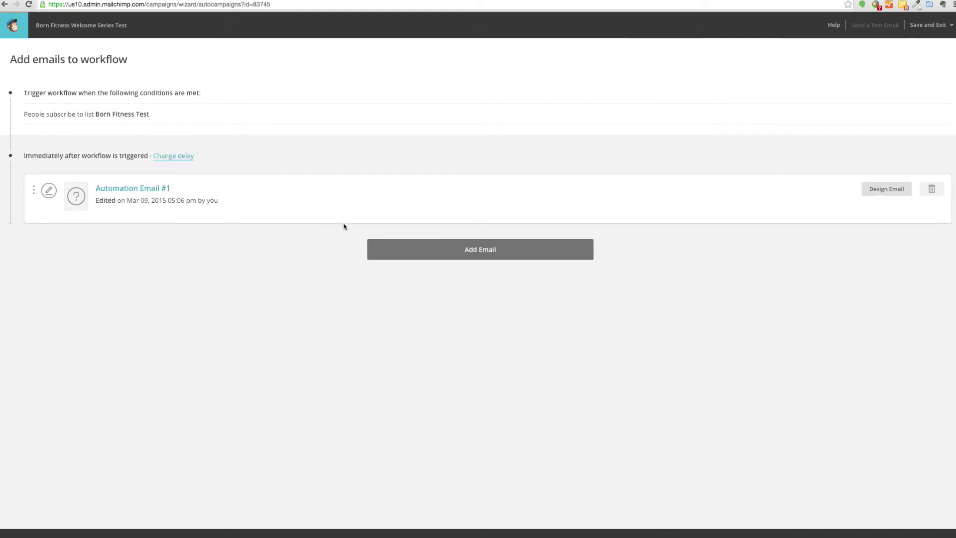
Name Automation Email #1 'Thank You' with subject 'Thanks For Subscribing'.
click(162, 189)
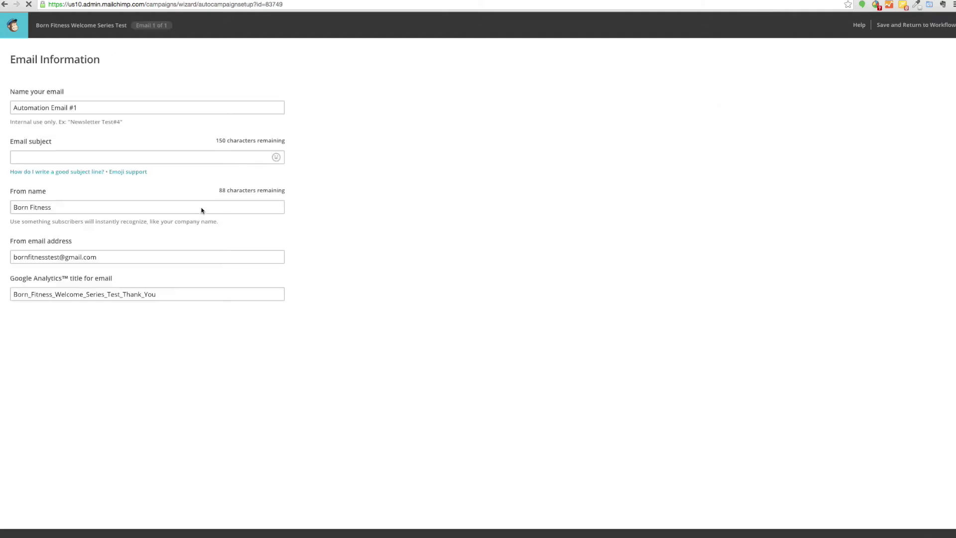
drag(79, 108, 3, 102)
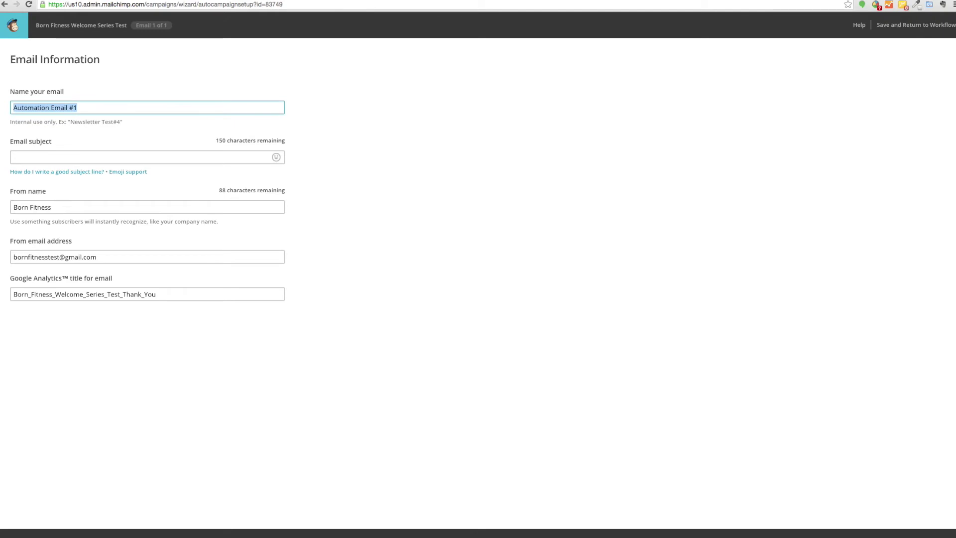
text(Thank You)
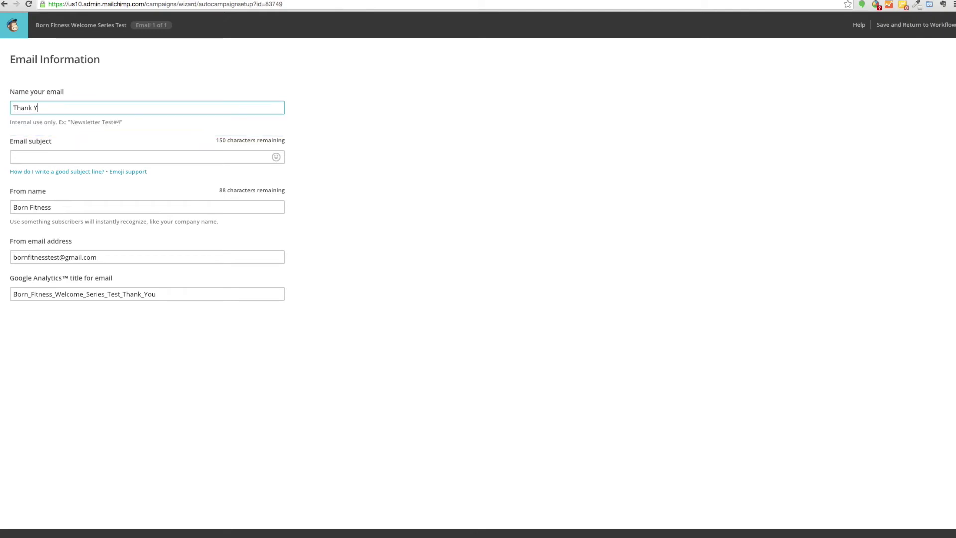
key(Tab)
text(Th)
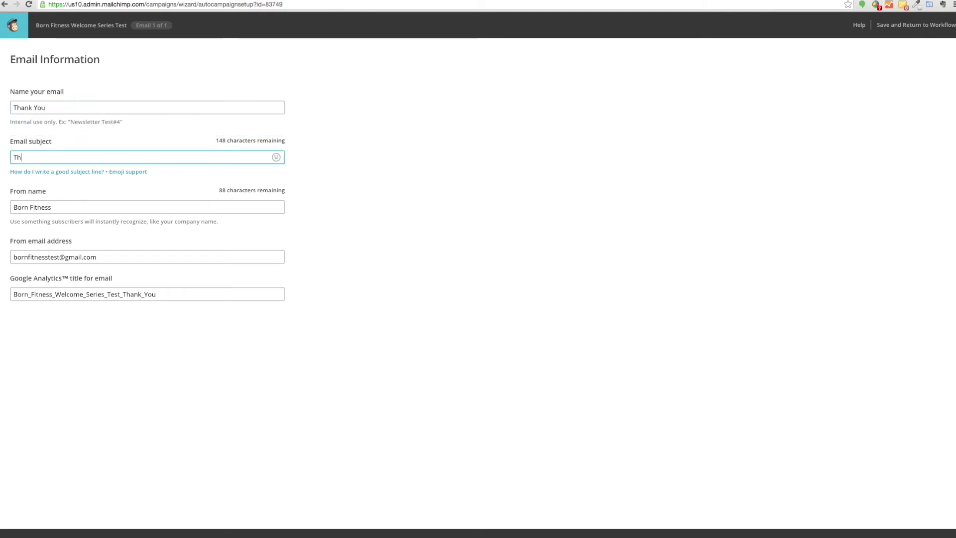
text(anks For Subscribing)
click(936, 533)
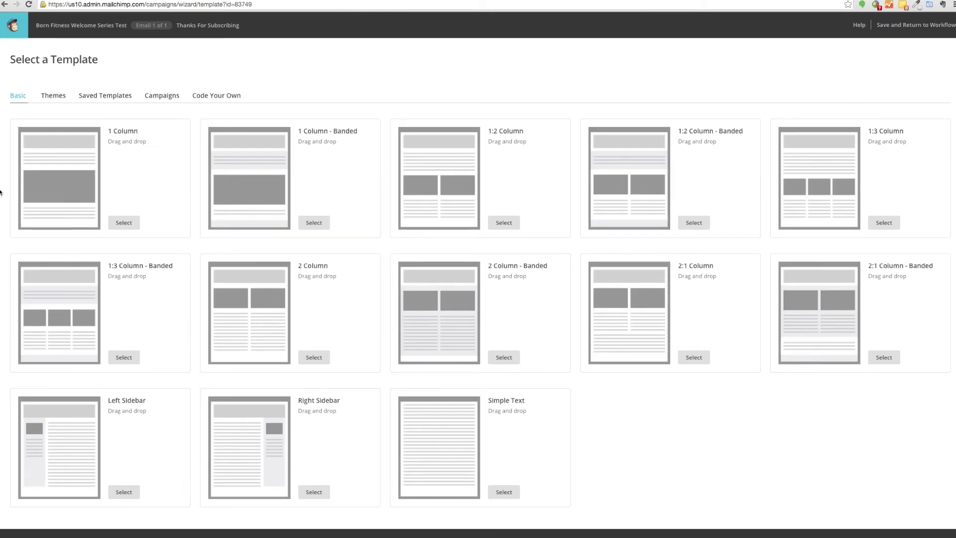
Check the Saved Templates tab, then return to the Basic templates.
click(102, 97)
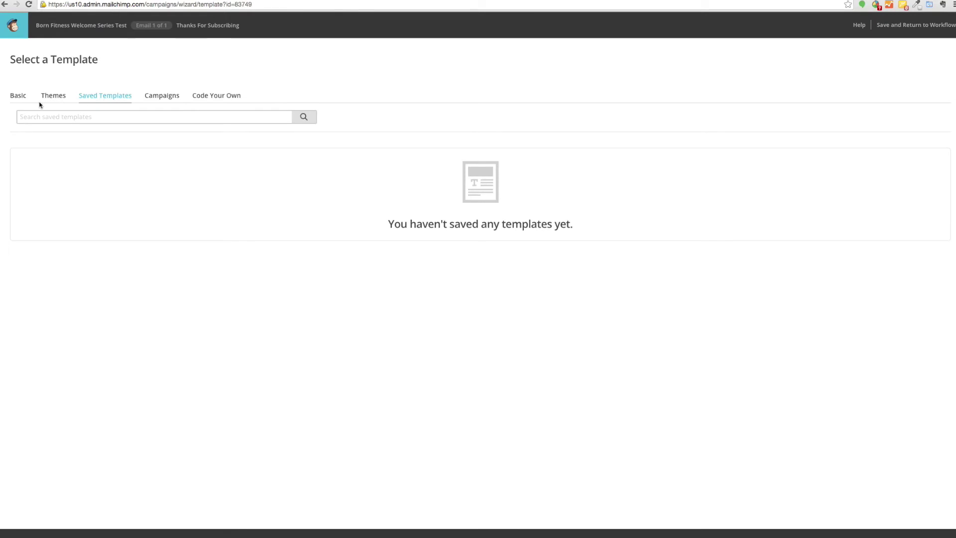
click(23, 98)
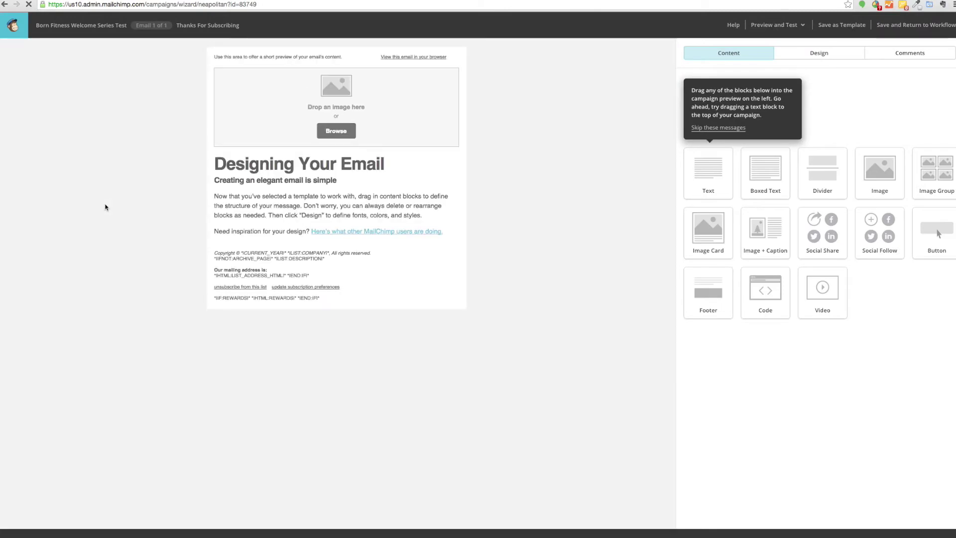
Replace 'Designing Your Email' with 'Thank you for subscribing. You're the best.' and save.
mouse_move(277, 173)
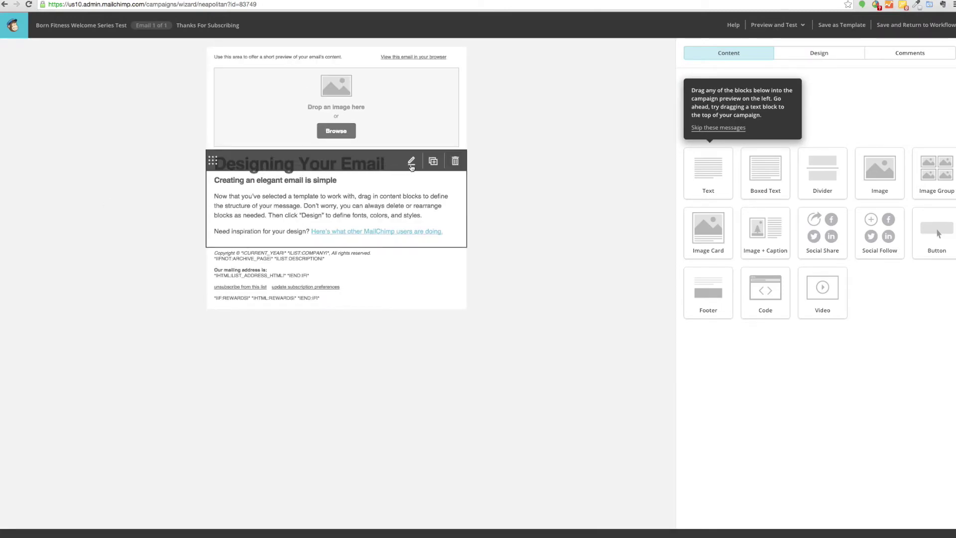
click(338, 173)
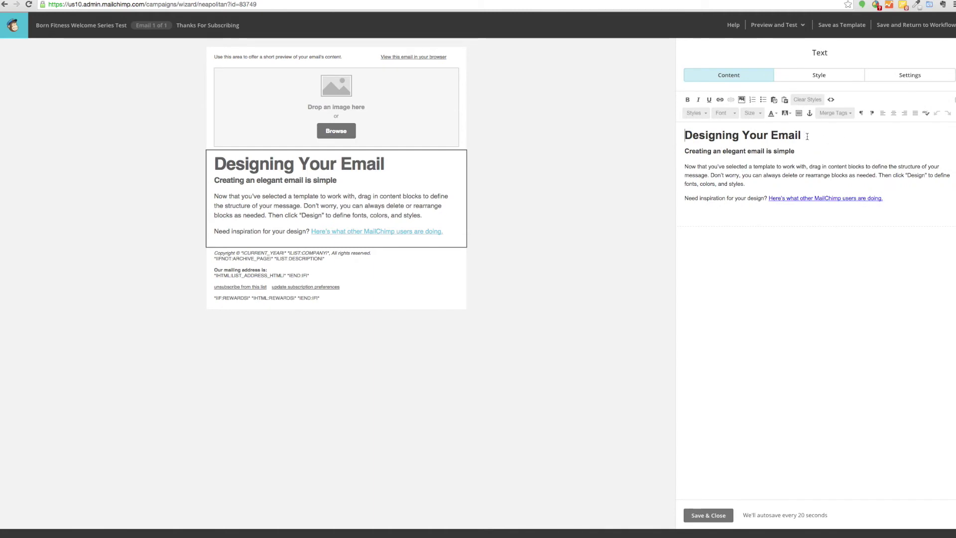
drag(807, 136, 522, 112)
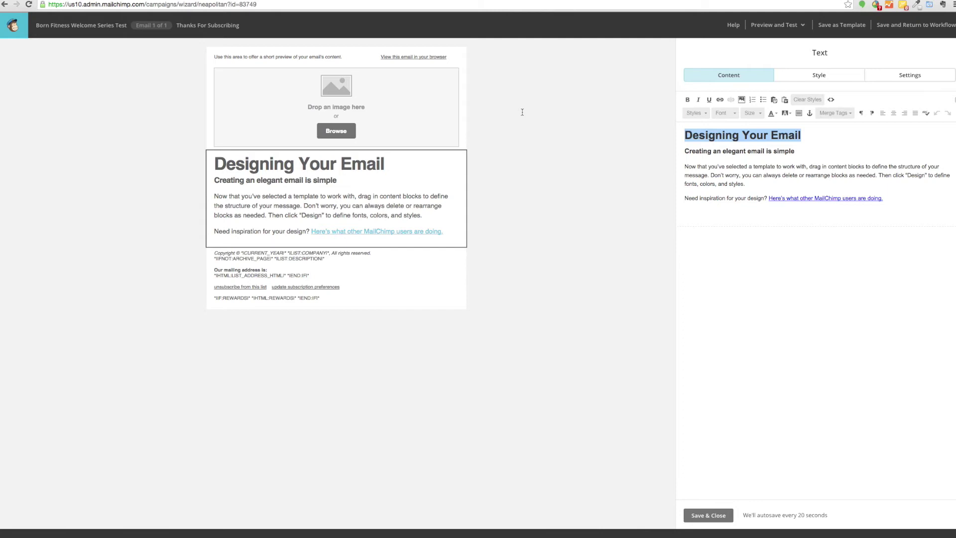
text(Tha)
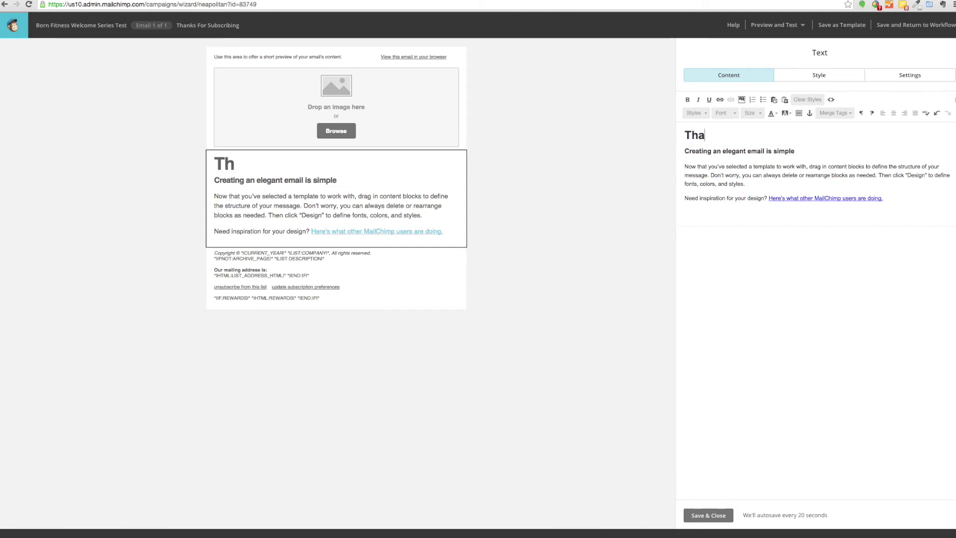
text(nk you for subs)
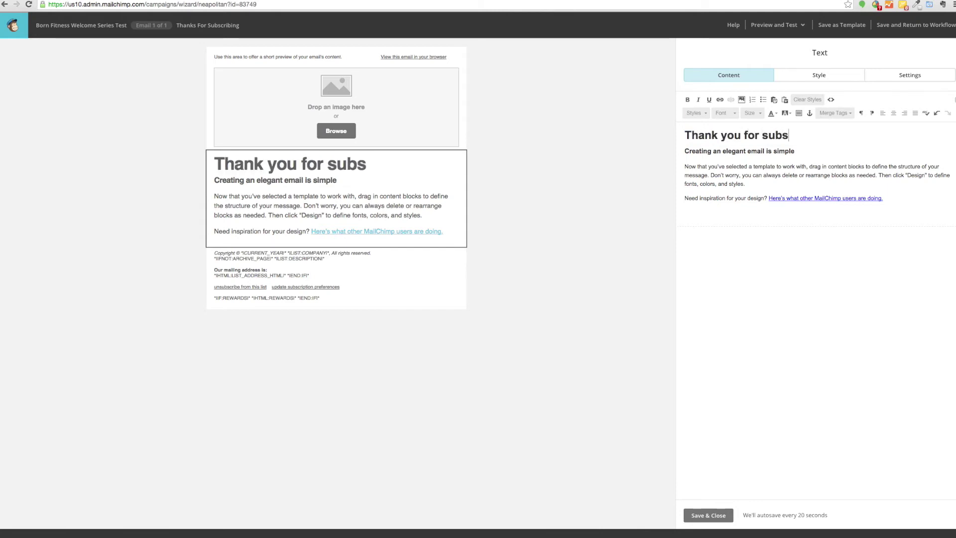
text(cribing. You're the best.)
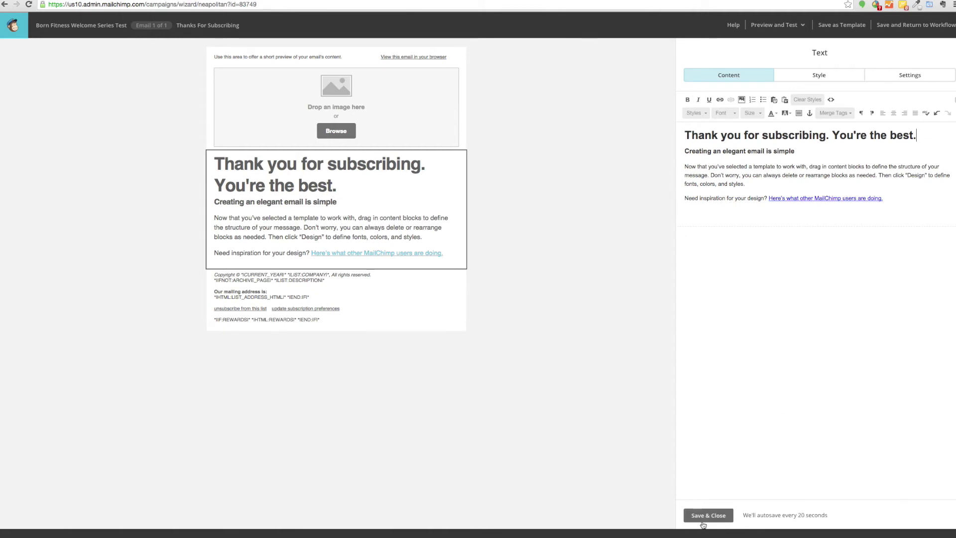
click(720, 521)
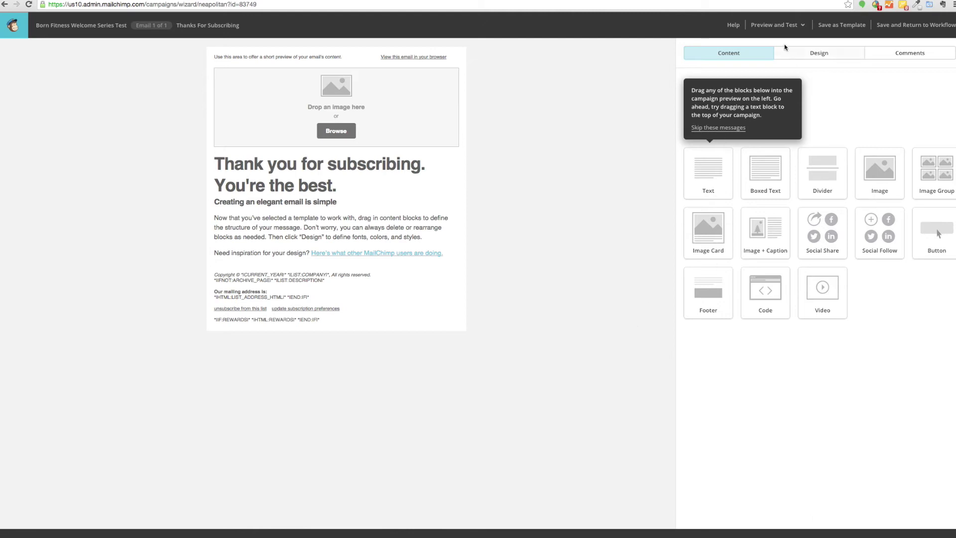
click(762, 26)
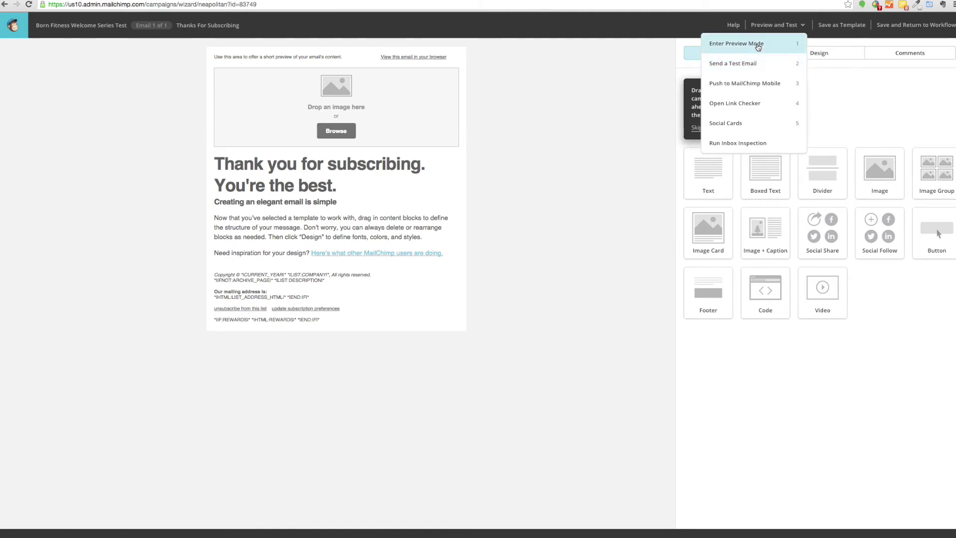
click(758, 45)
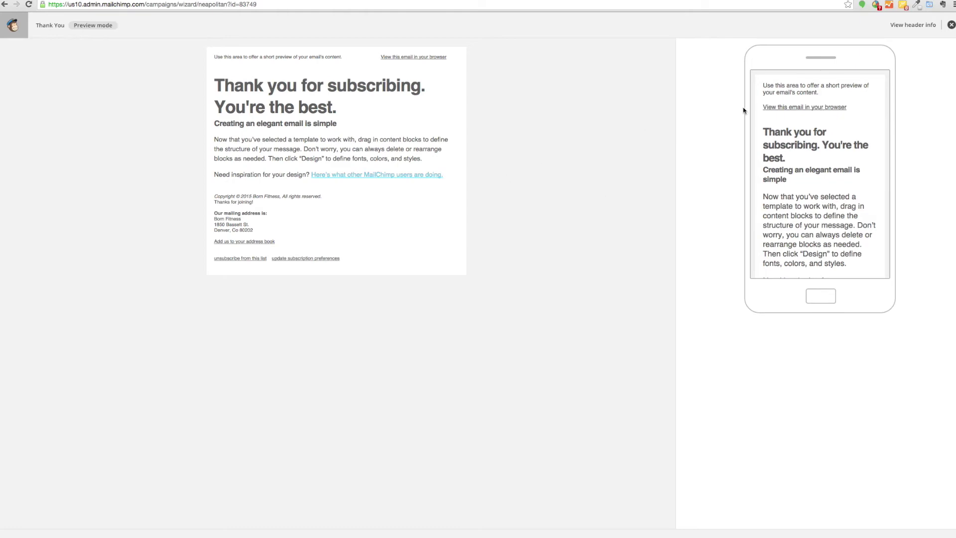
click(949, 25)
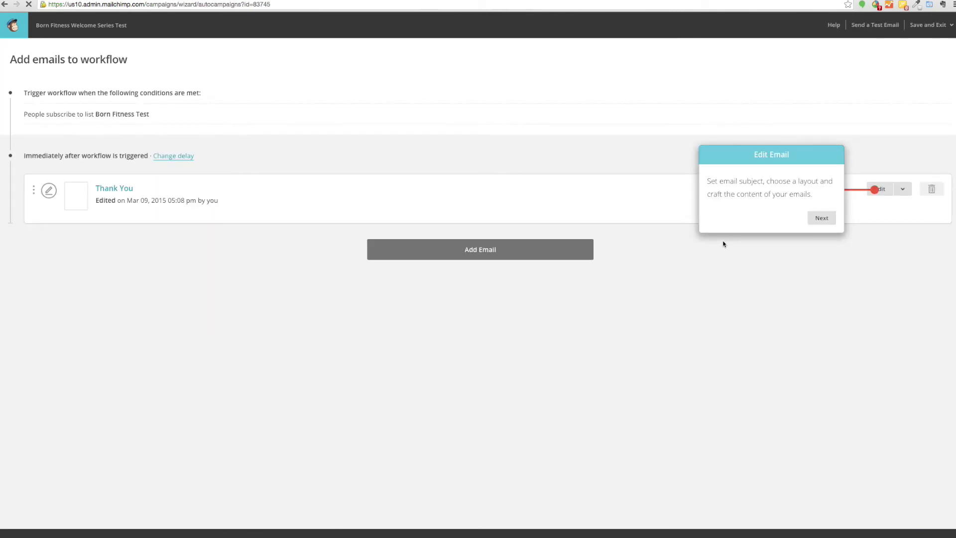
Skip through the workflow tour tips and add Automation Email #2, sent 1 day later.
click(816, 218)
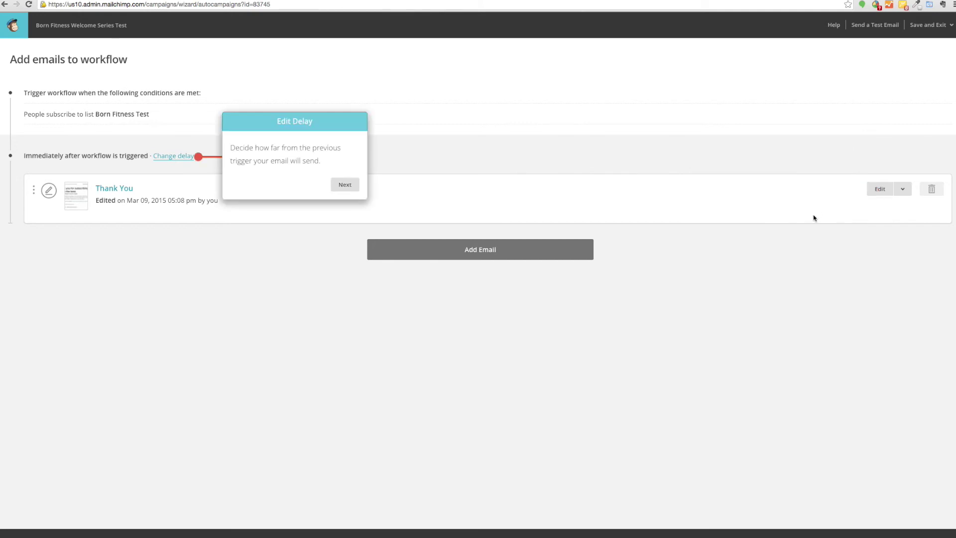
click(345, 184)
click(490, 201)
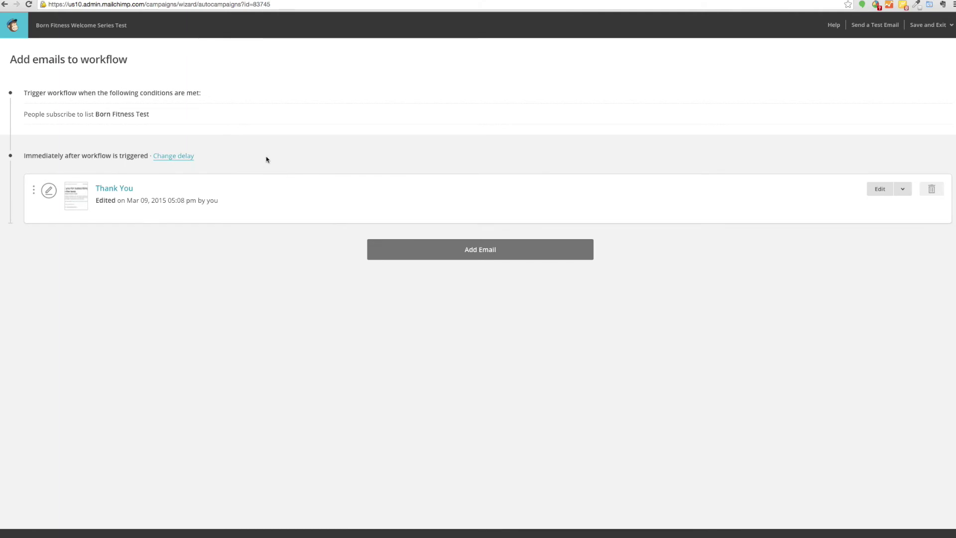
click(389, 256)
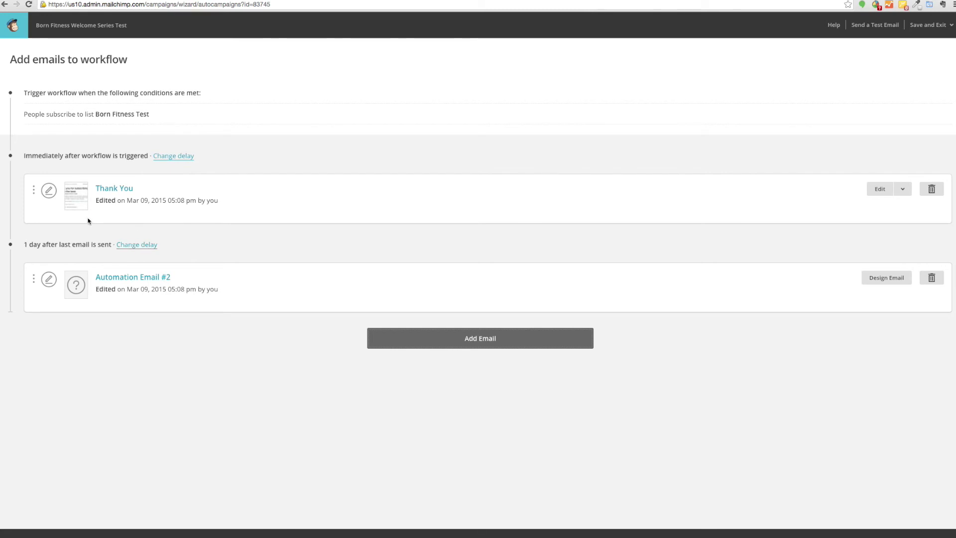
Rename the second email to 'Email #2' with subject 'Here's Some Cool Info'.
click(118, 275)
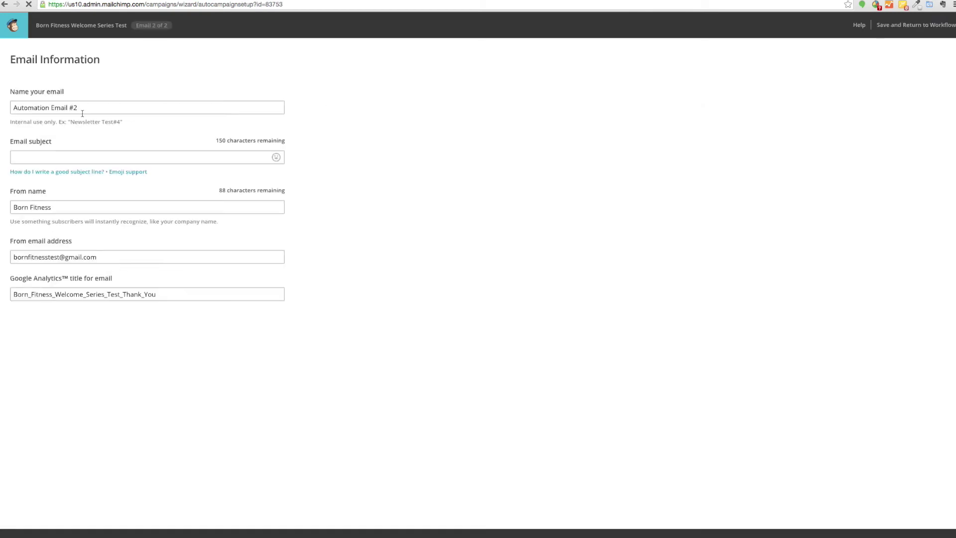
drag(82, 114, 2, 97)
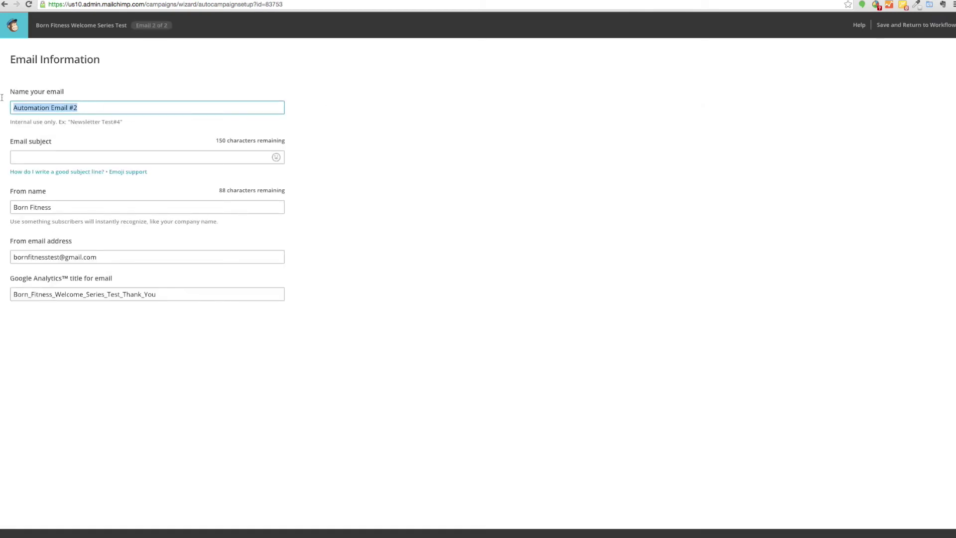
text(Email #2)
key(Tab)
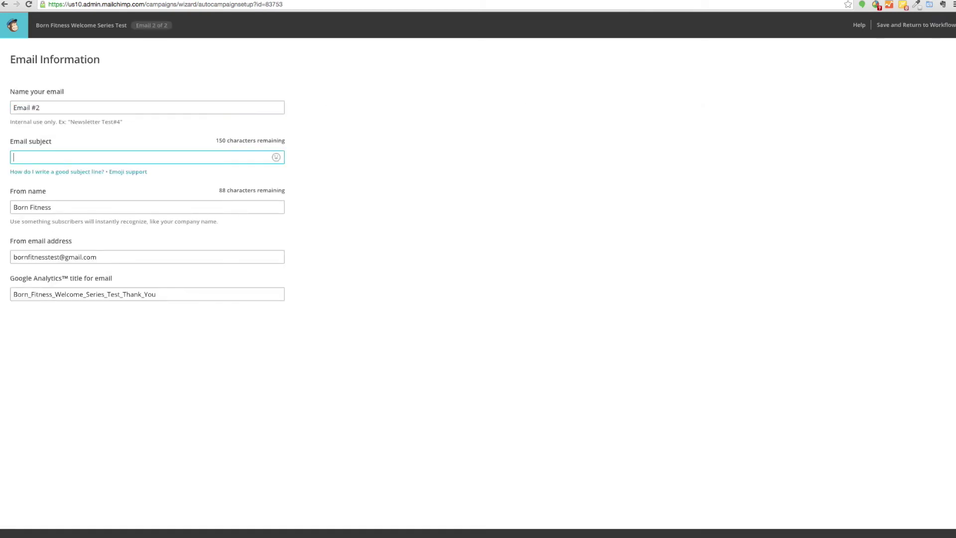
text(Here's Some Cool Info)
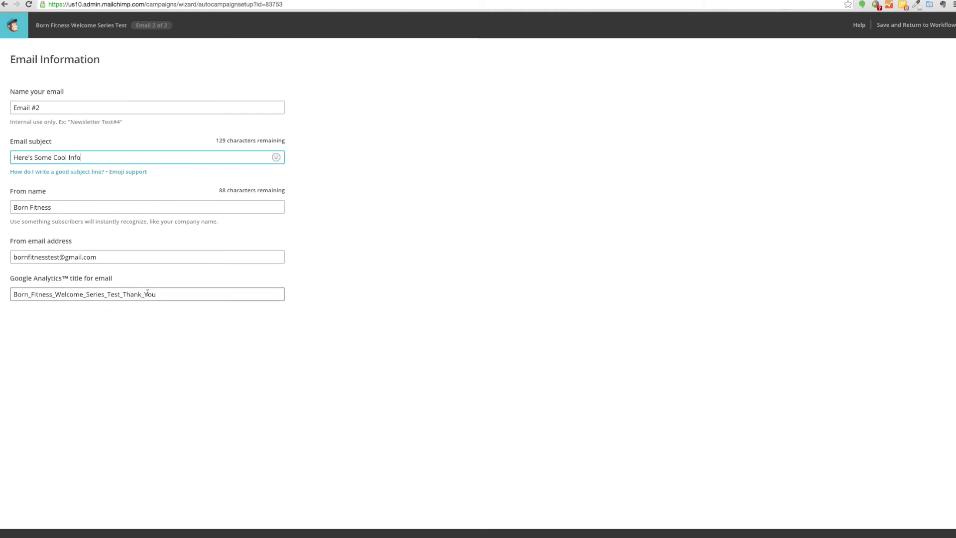
Change the Google Analytics title ending from Thank_You to Cool_Info.
drag(160, 294, 123, 295)
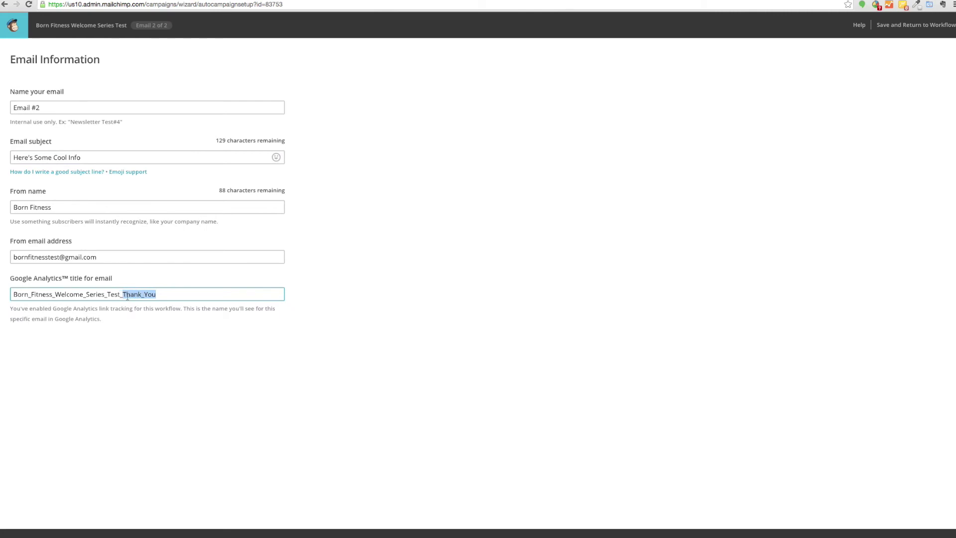
text(Cool_Info)
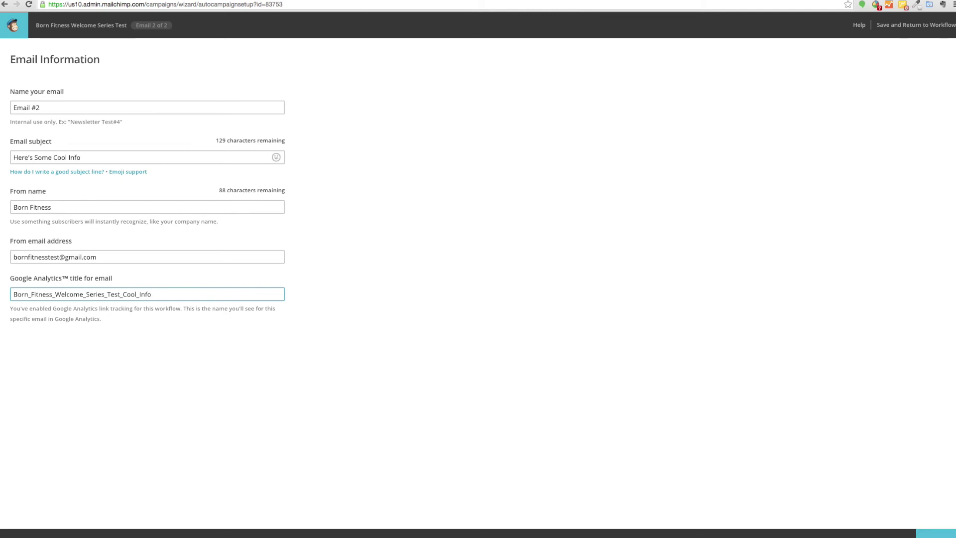
click(935, 533)
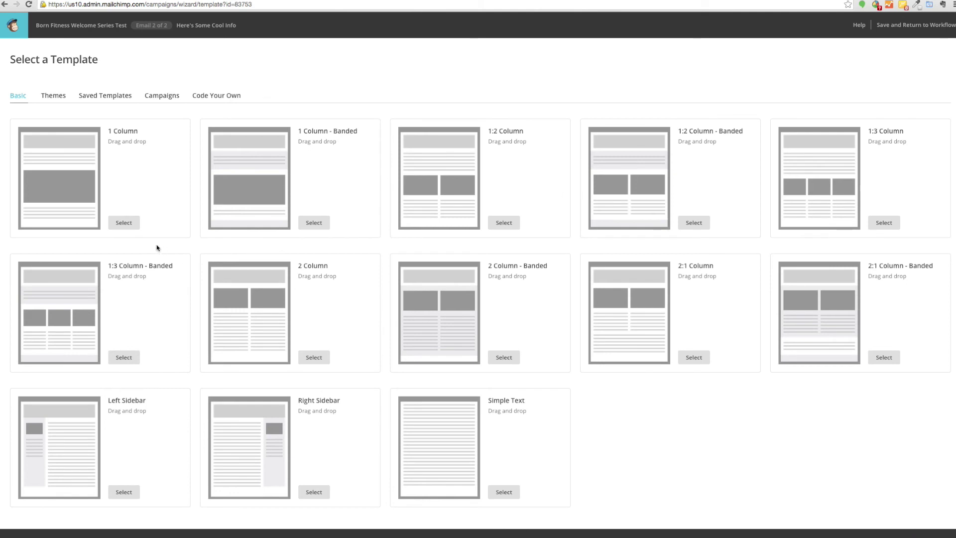
Pick the 1 Column template and replace the heading with 'Here's the best info I have...'.
click(120, 225)
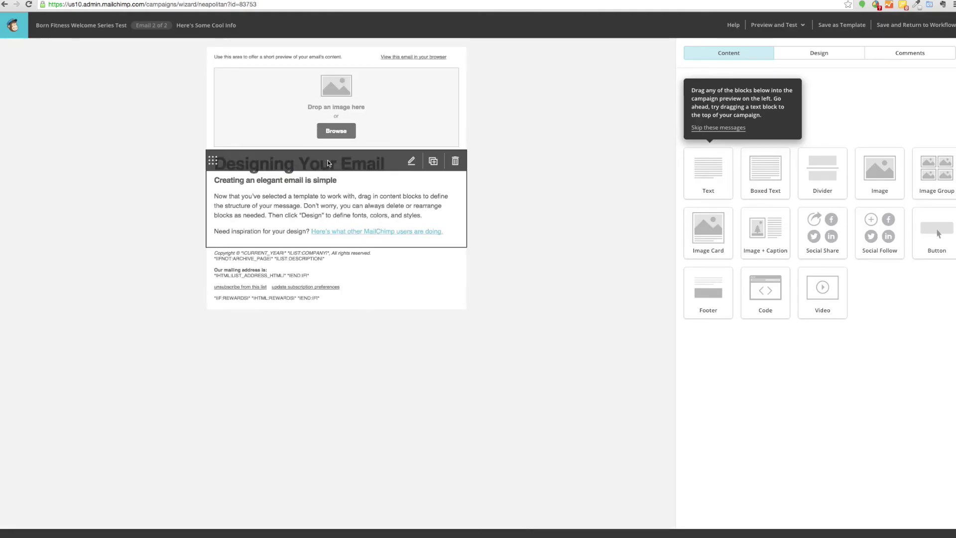
click(410, 162)
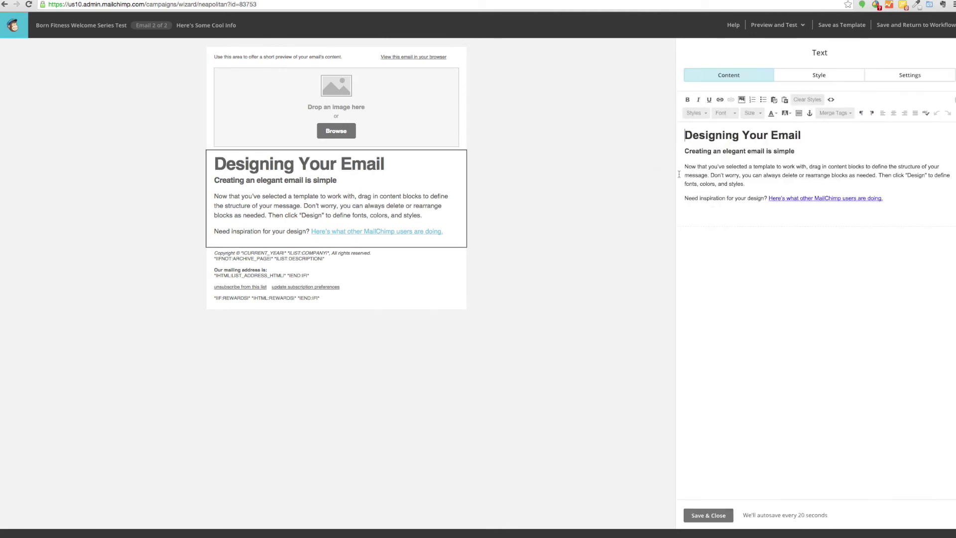
drag(896, 201, 429, 82)
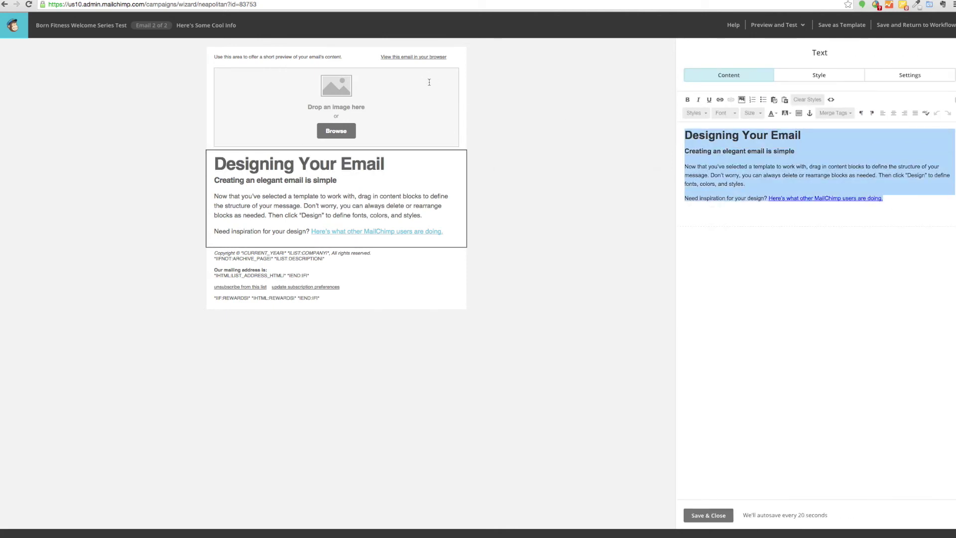
text(Here's the bes)
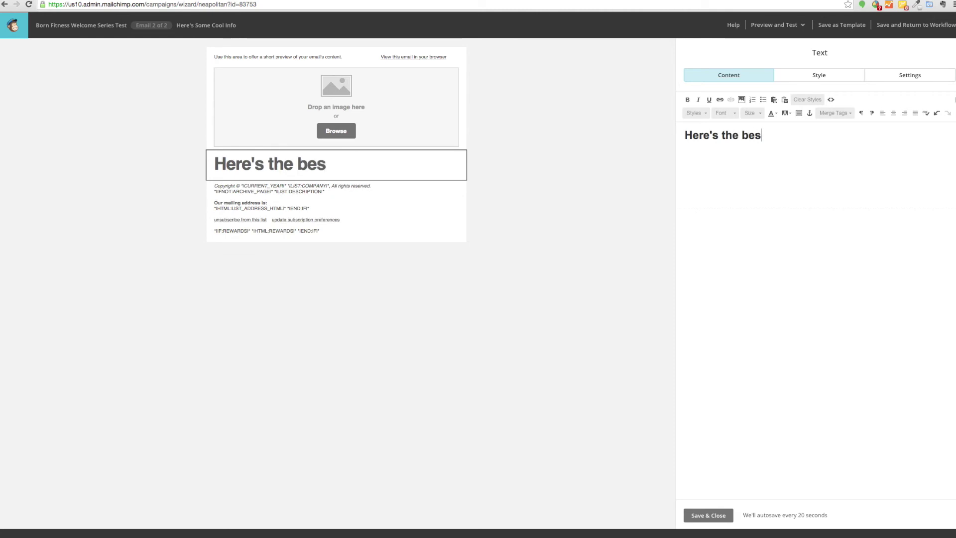
text(t info I have...)
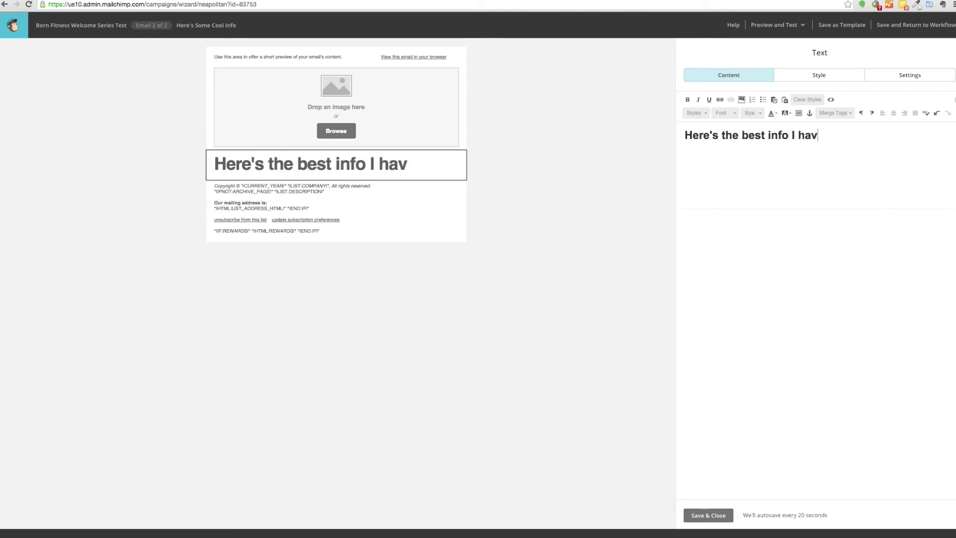
key(Return)
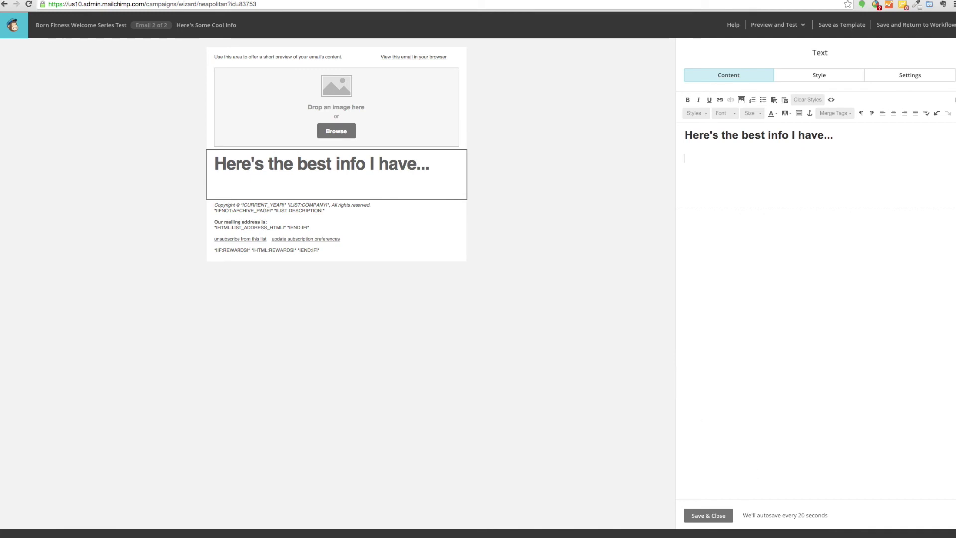
click(697, 513)
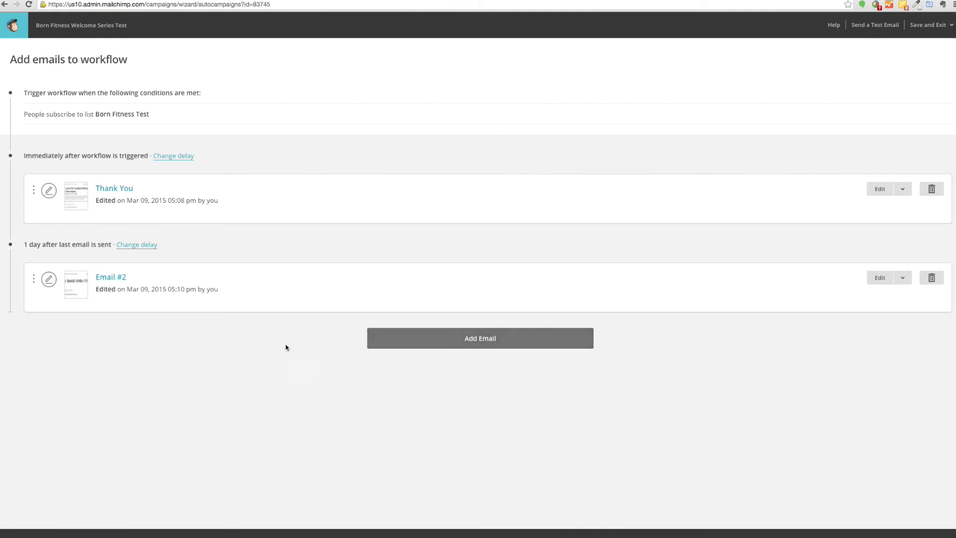
Add Automation Email #3 with a 4-day delay after the previous email.
click(426, 340)
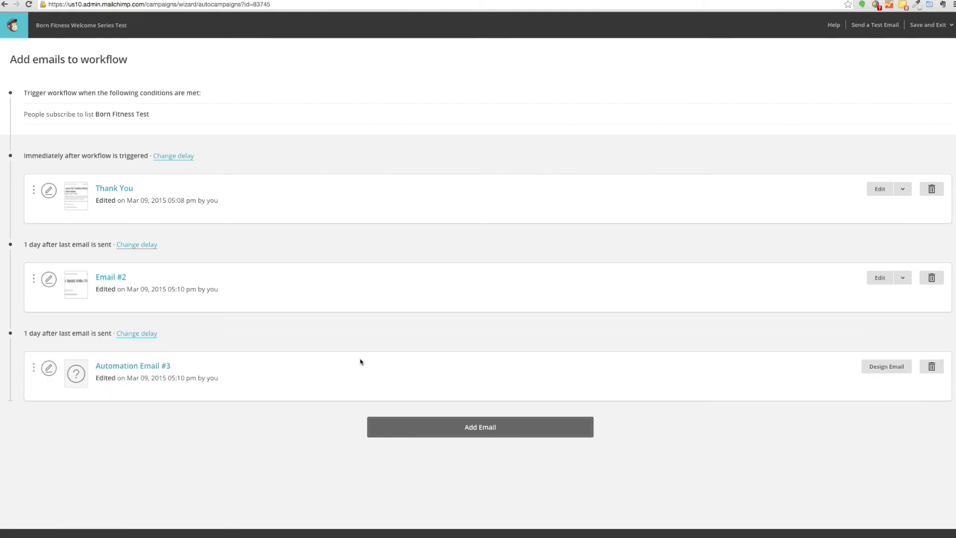
click(147, 334)
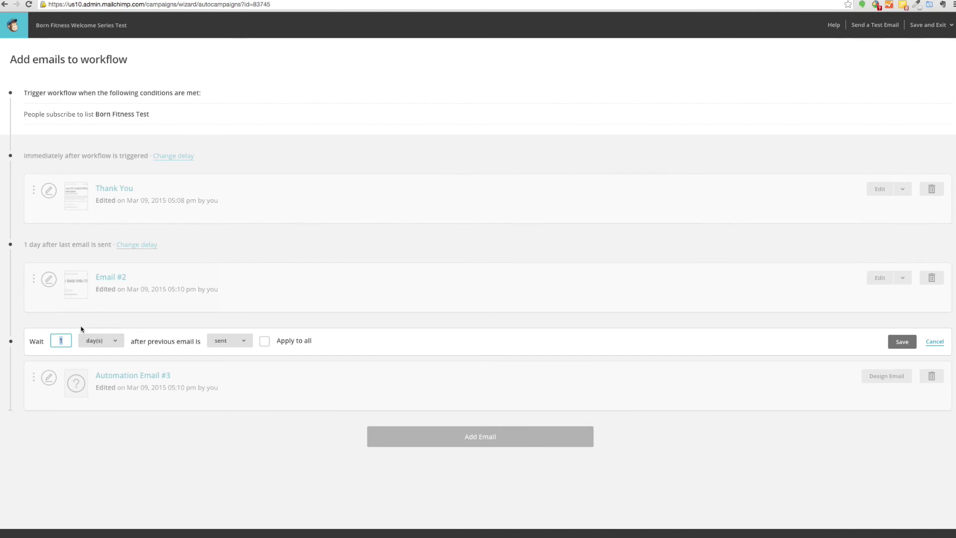
text(4)
click(901, 345)
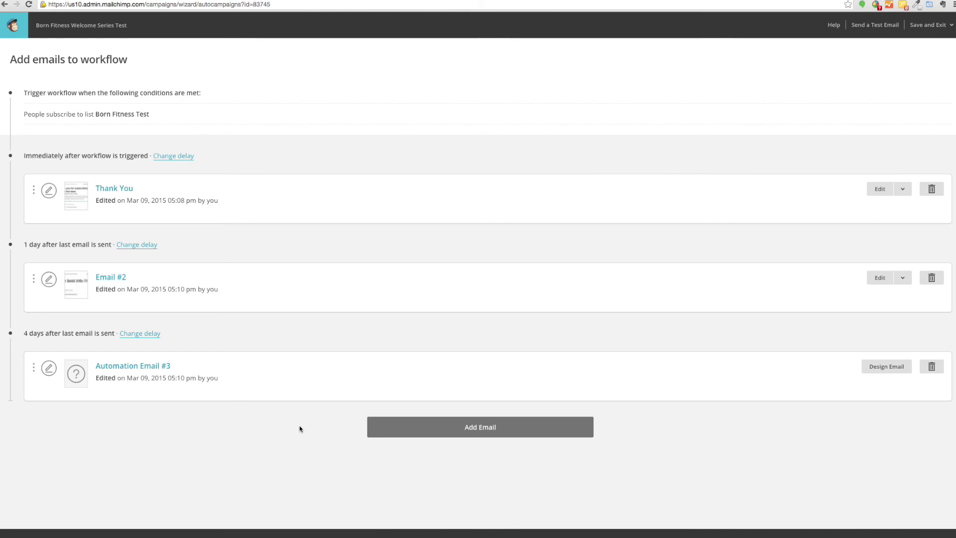
click(929, 533)
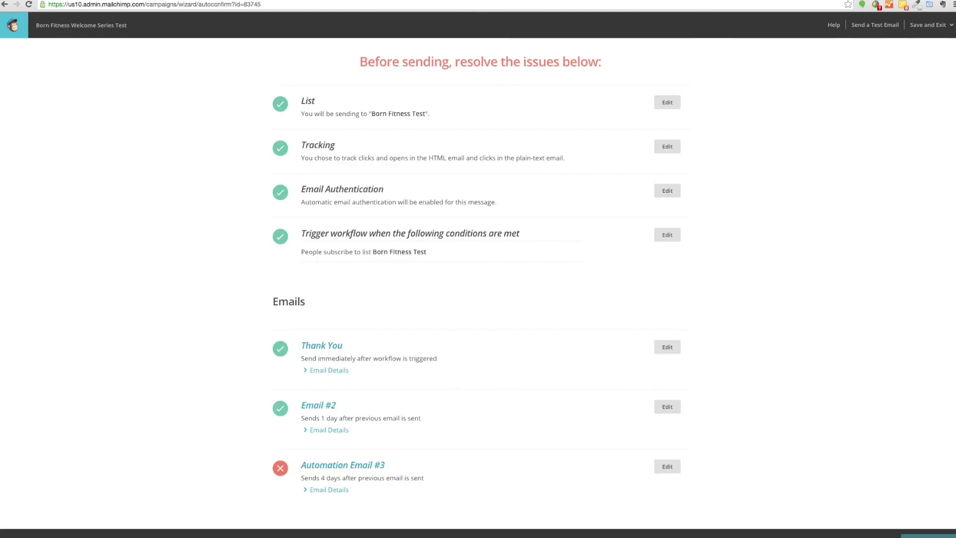
Expand Automation Email #3's details in the checklist to see its missing subject and content.
scroll(600, 448, down, 1)
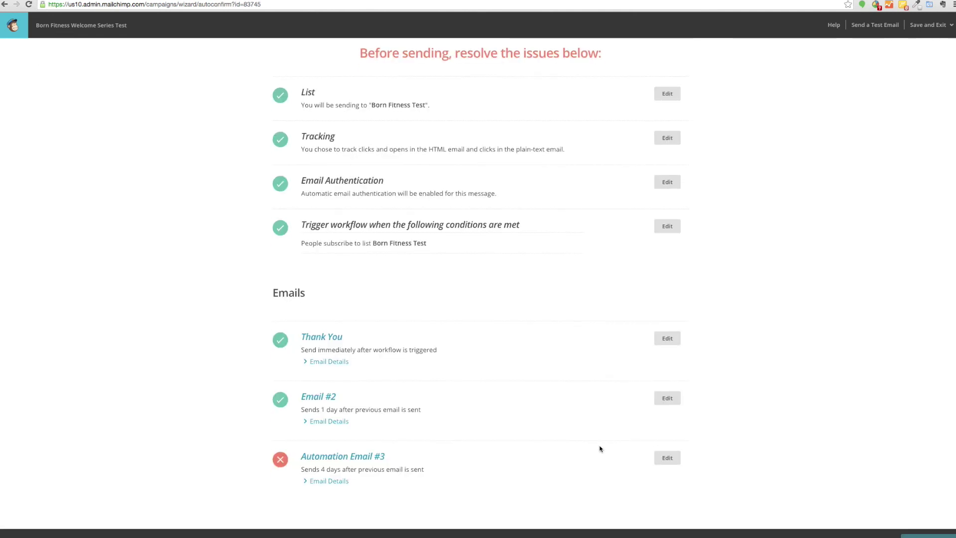
scroll(600, 448, up, 1)
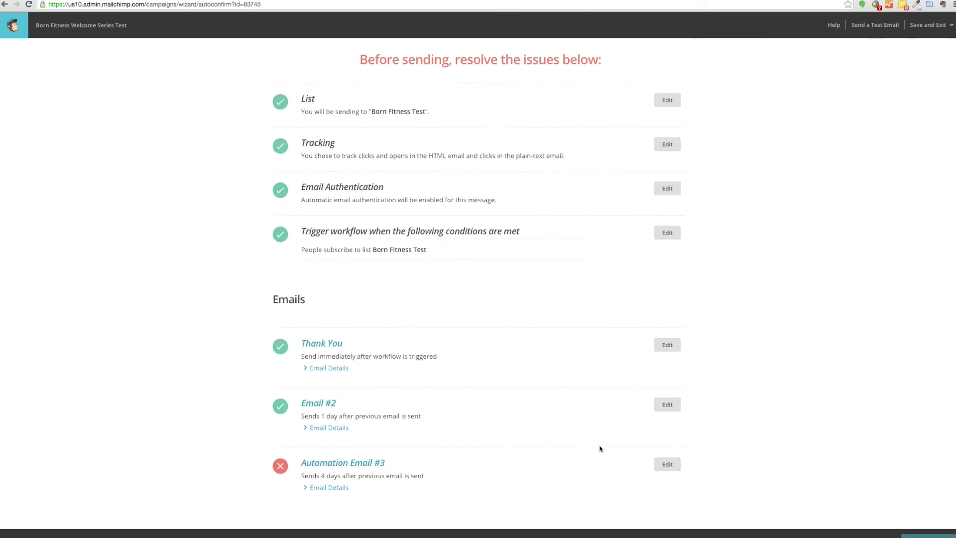
scroll(600, 448, down, 1)
scroll(600, 448, up, 1)
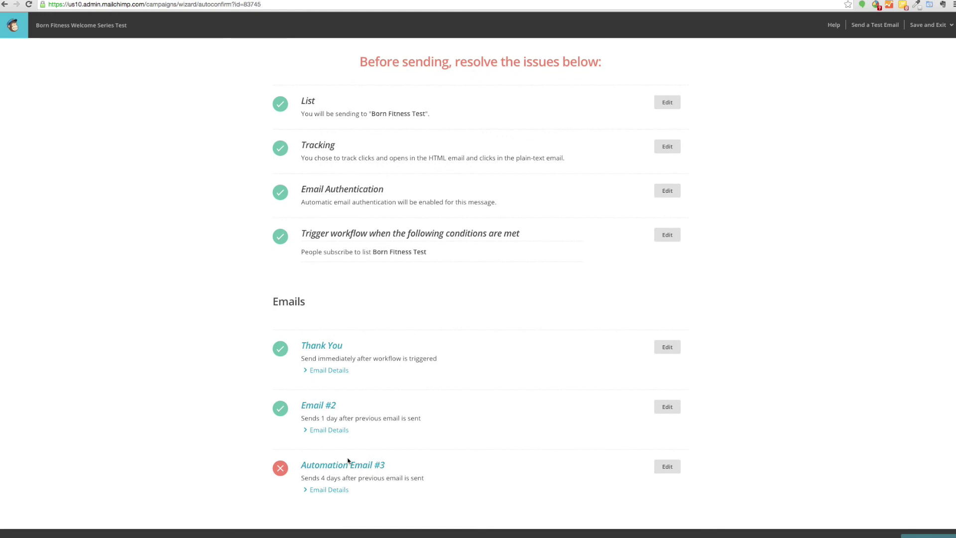
click(329, 489)
scroll(329, 490, down, 10)
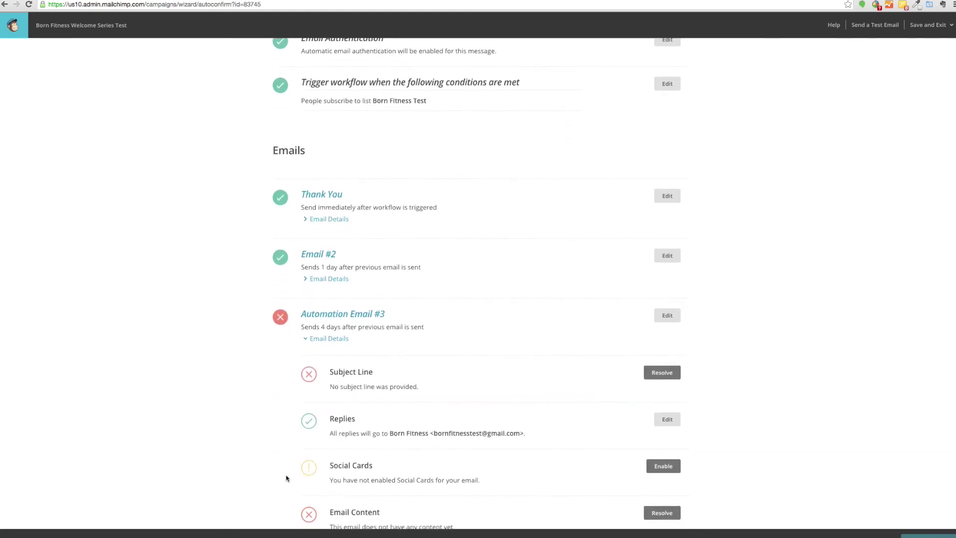
scroll(297, 475, down, 3)
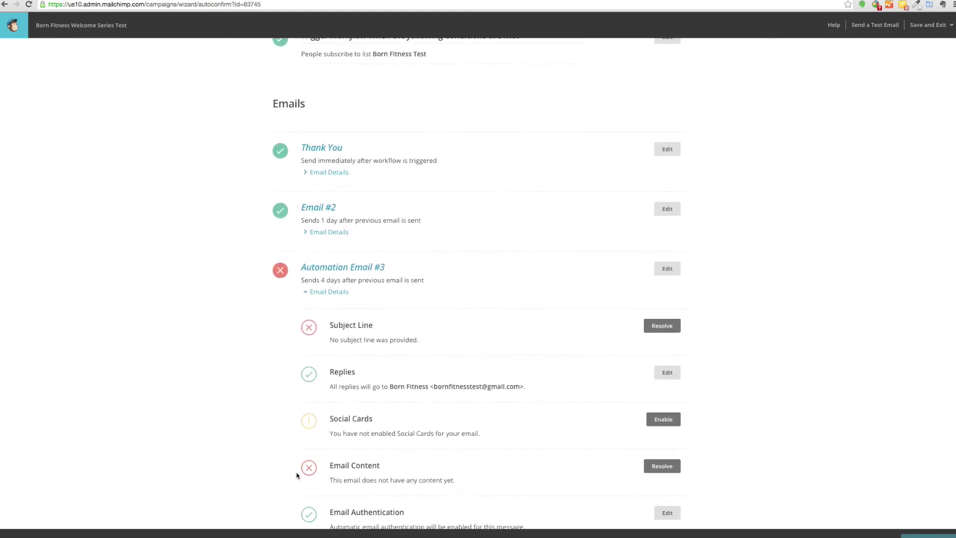
scroll(292, 472, up, 13)
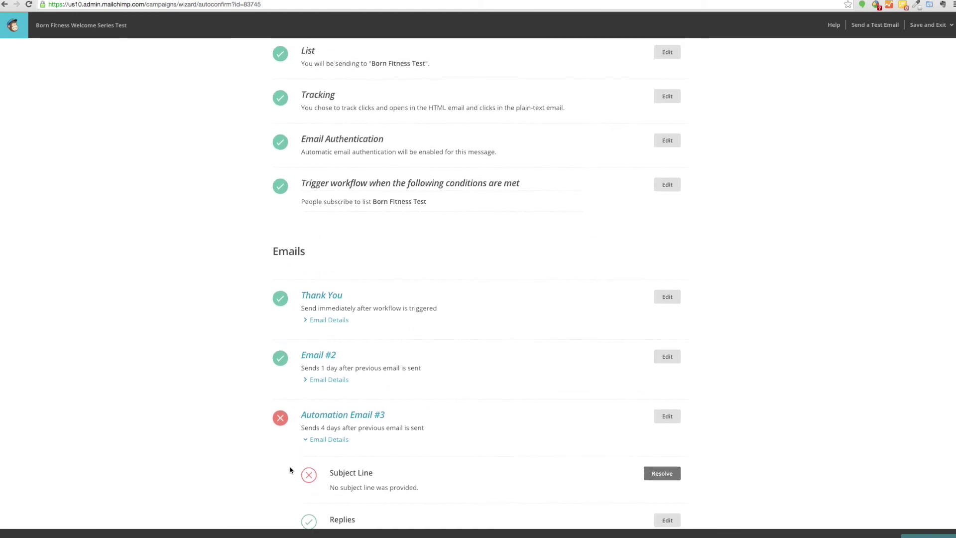
scroll(291, 470, down, 1)
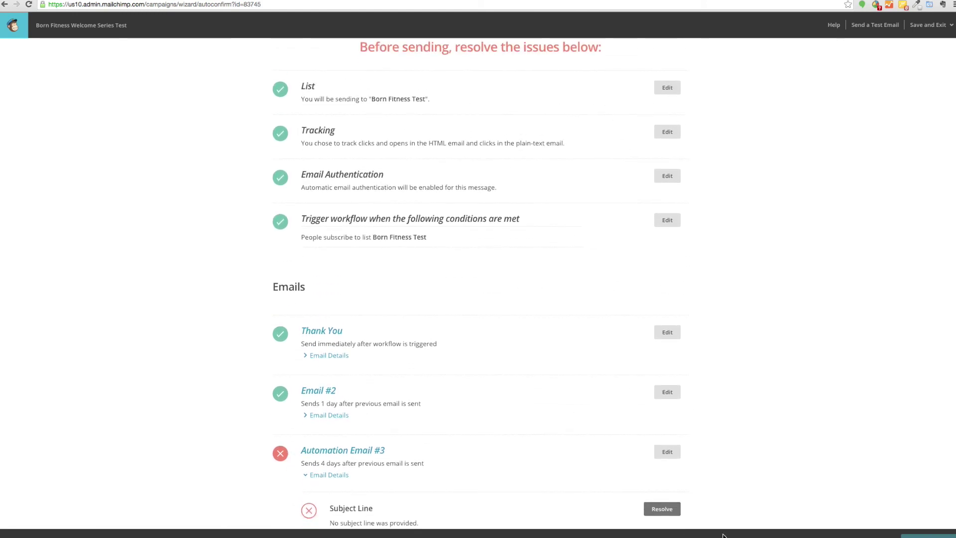
Resolve the third email's missing subject line by entering 'AR #2'.
click(658, 511)
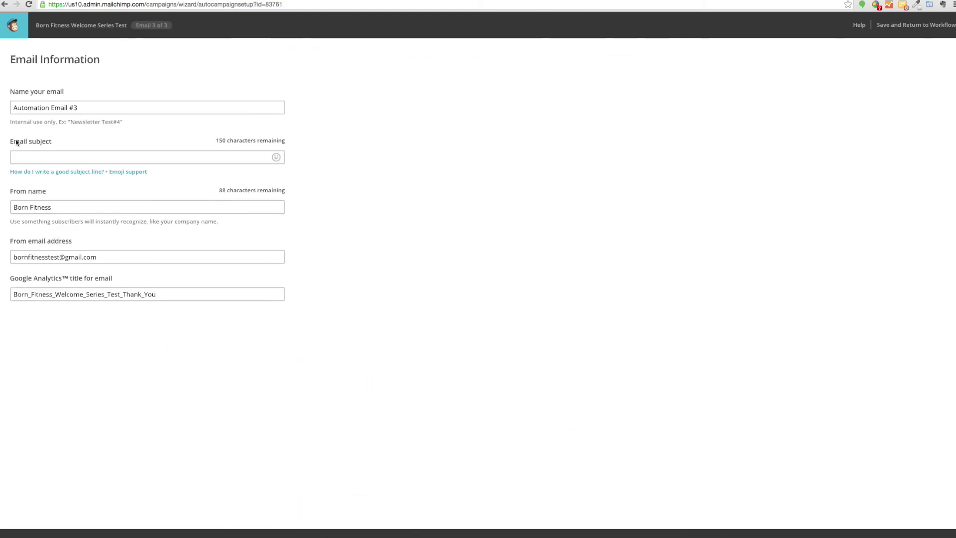
click(53, 154)
text(AR #2)
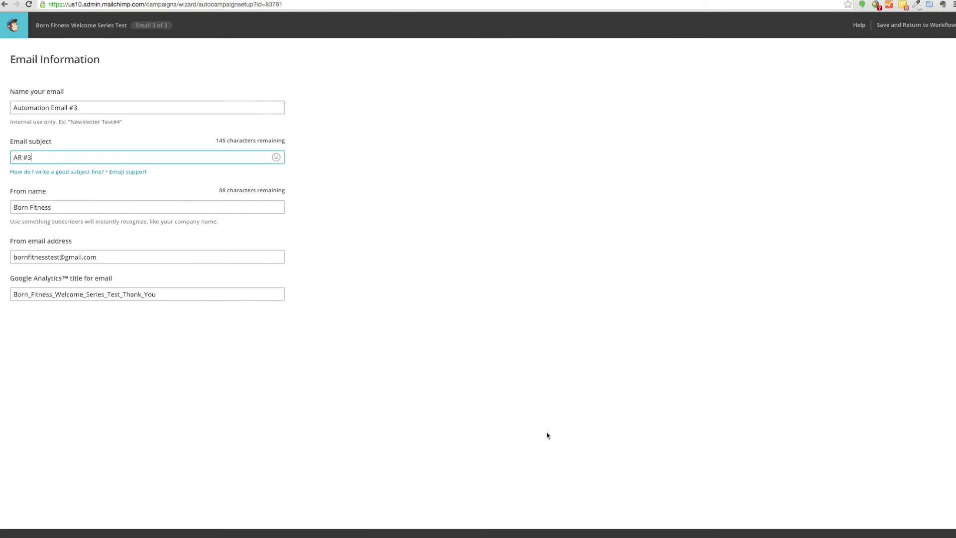
click(936, 533)
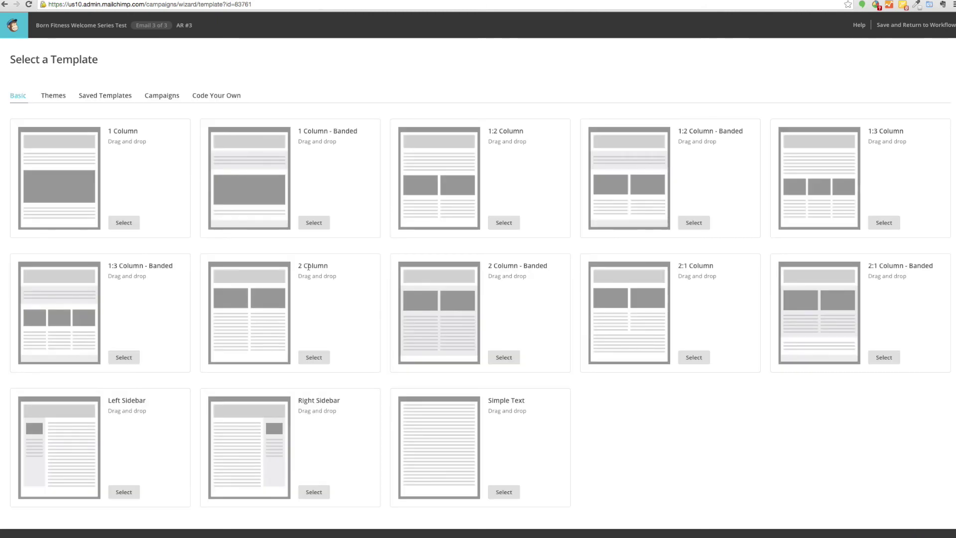
Choose the 1 Column template and set its heading to 'test, test, test'.
click(134, 225)
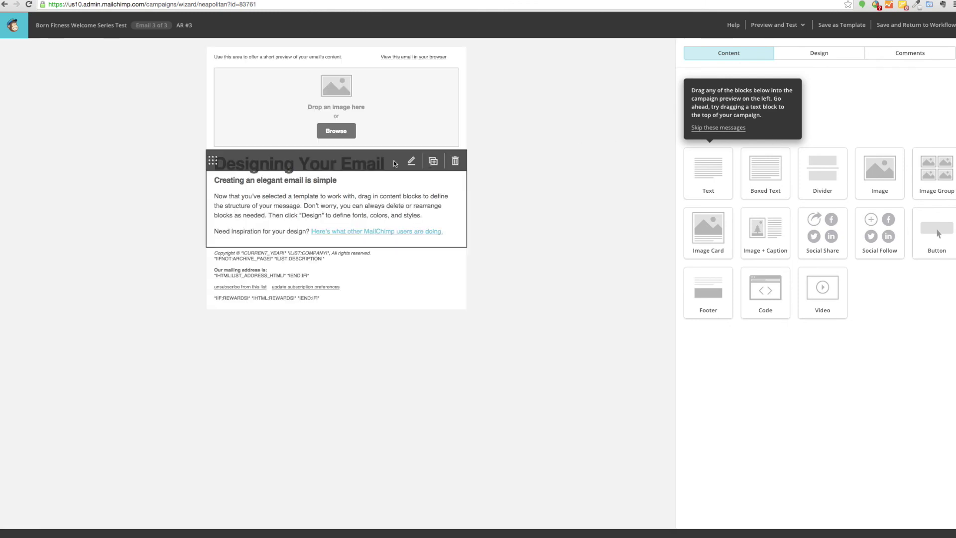
click(463, 154)
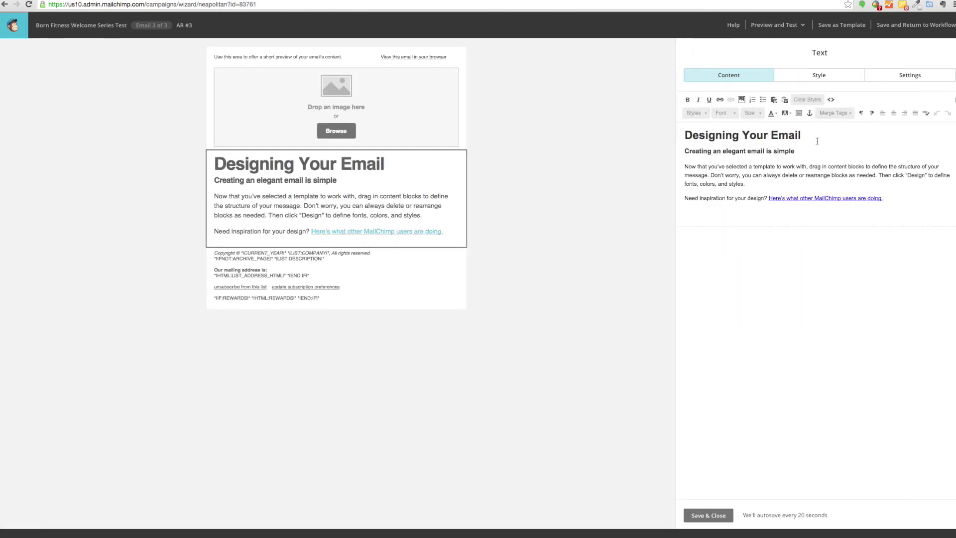
triple_click(786, 135)
text(test, test)
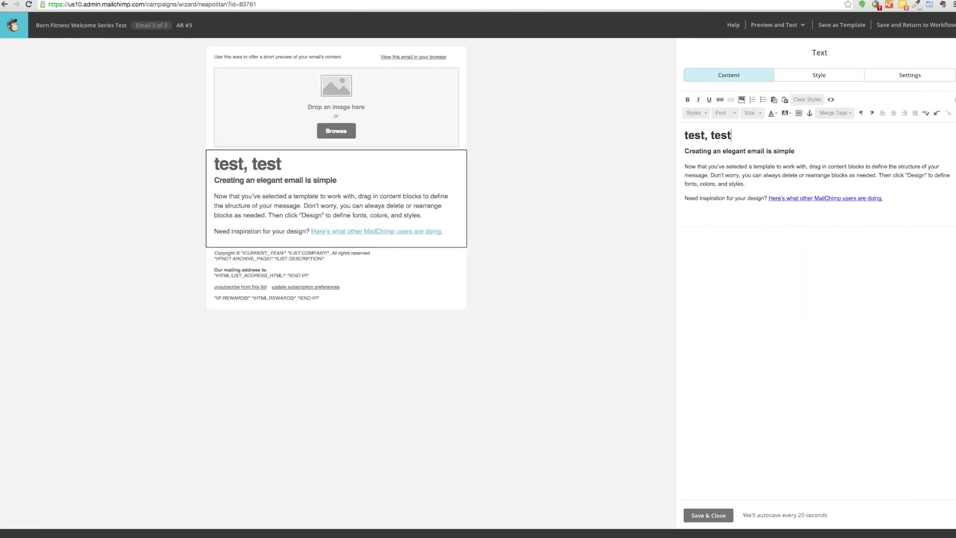
text(, test)
click(708, 515)
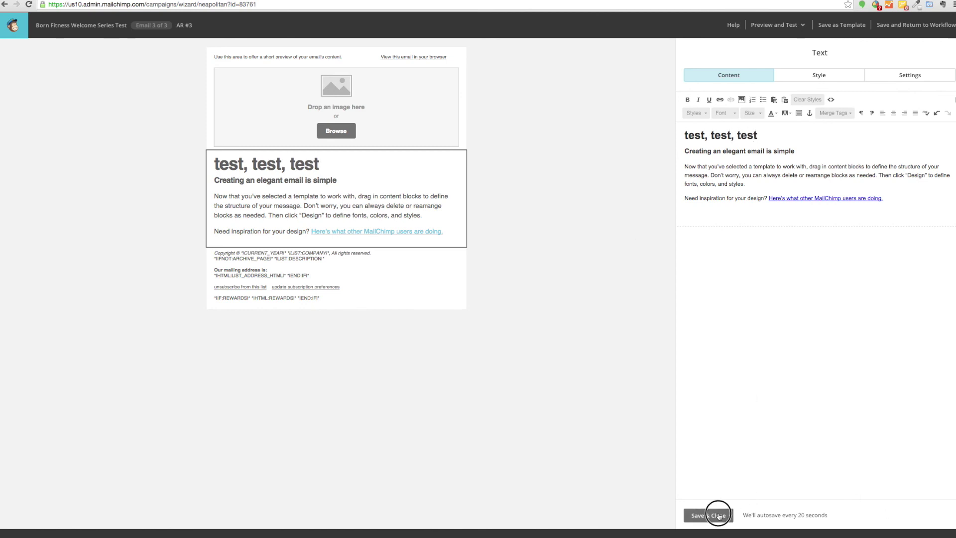
click(933, 533)
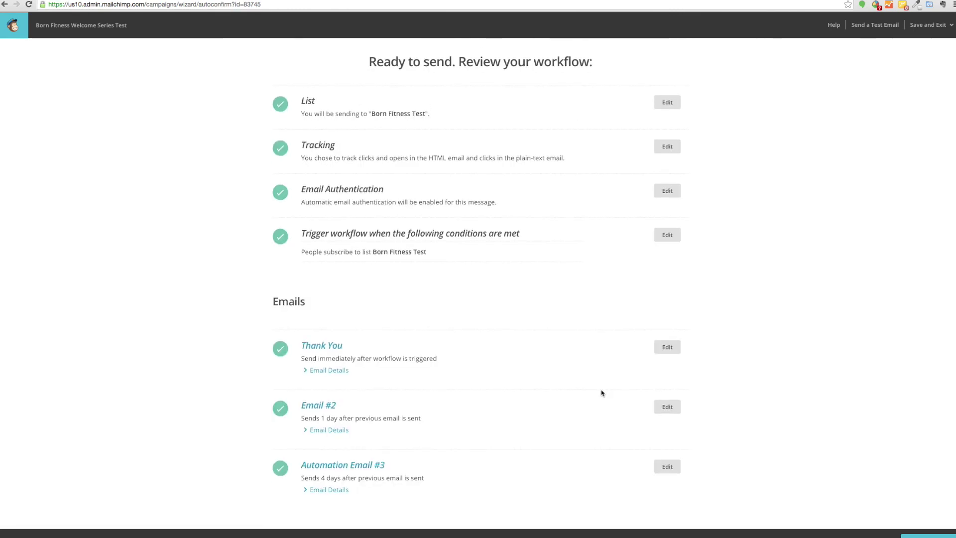
Start the three-email workflow, then reopen Born Fitness Welcome Series Test from the Automation list.
click(911, 536)
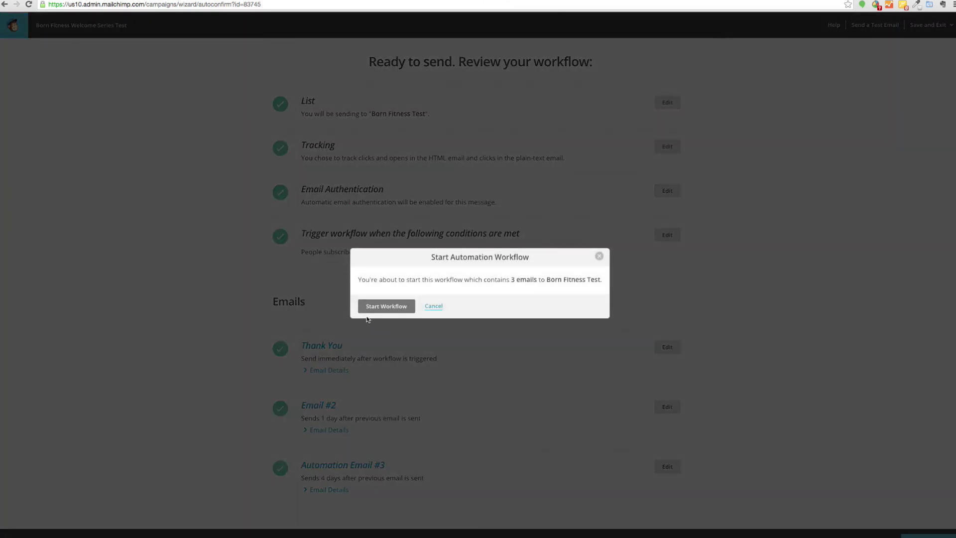
click(375, 307)
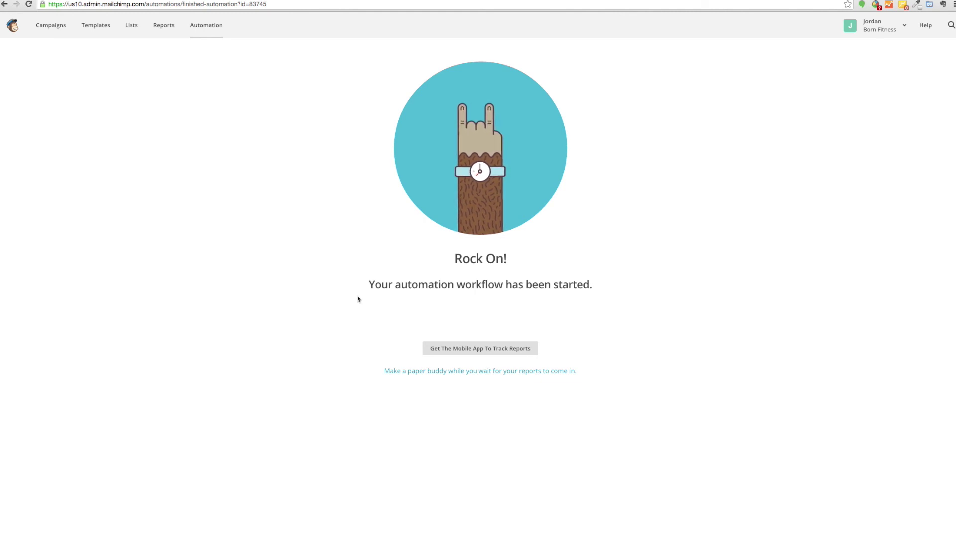
click(198, 28)
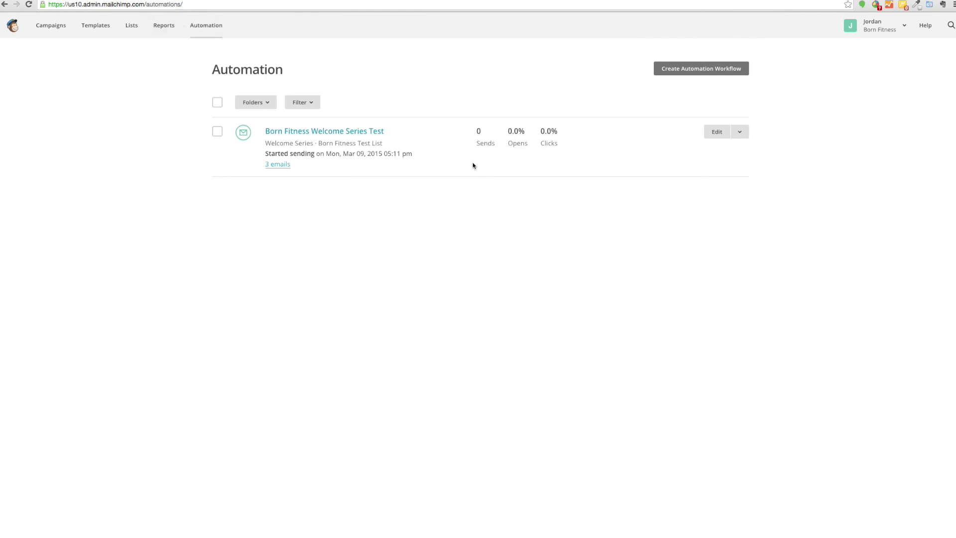
mouse_move(522, 146)
click(277, 131)
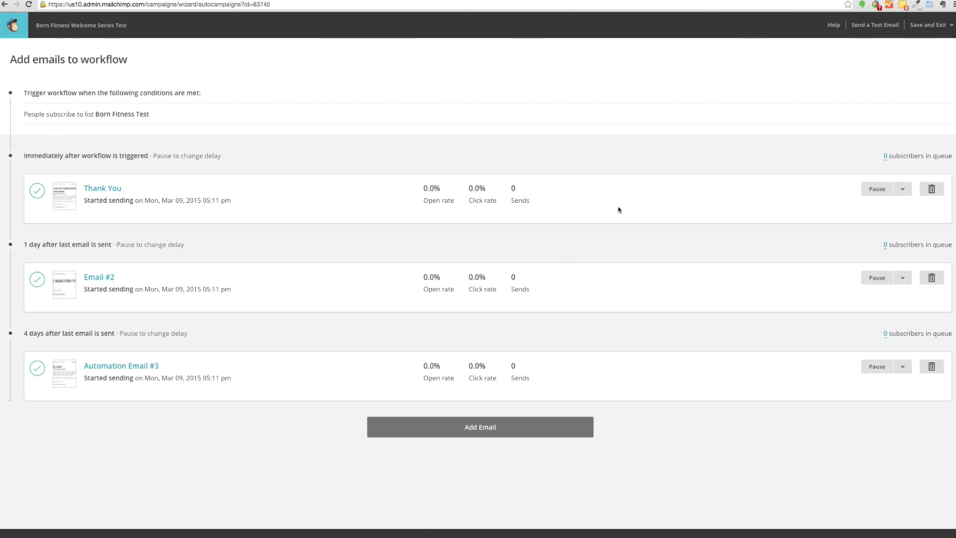
Pause the Thank You email, then resume its sending.
click(874, 192)
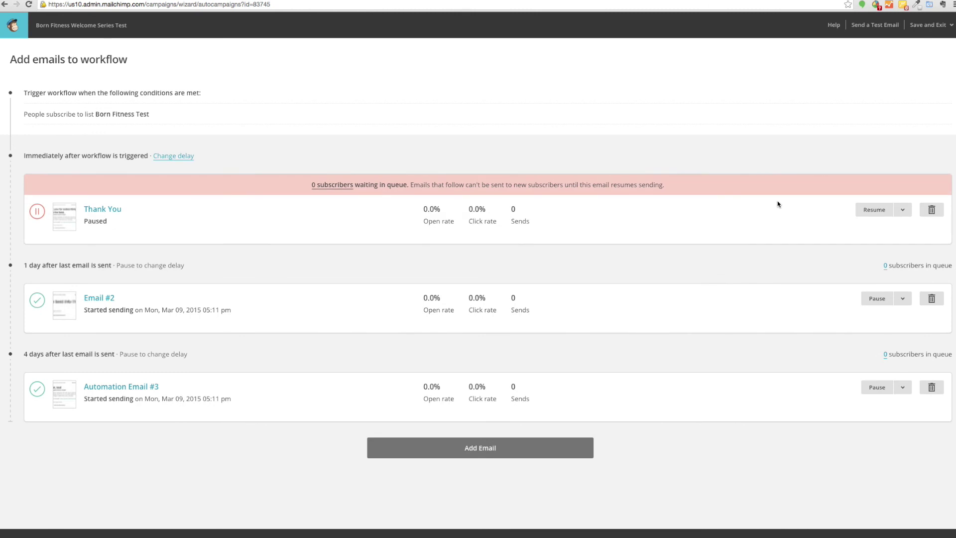
click(108, 211)
click(870, 217)
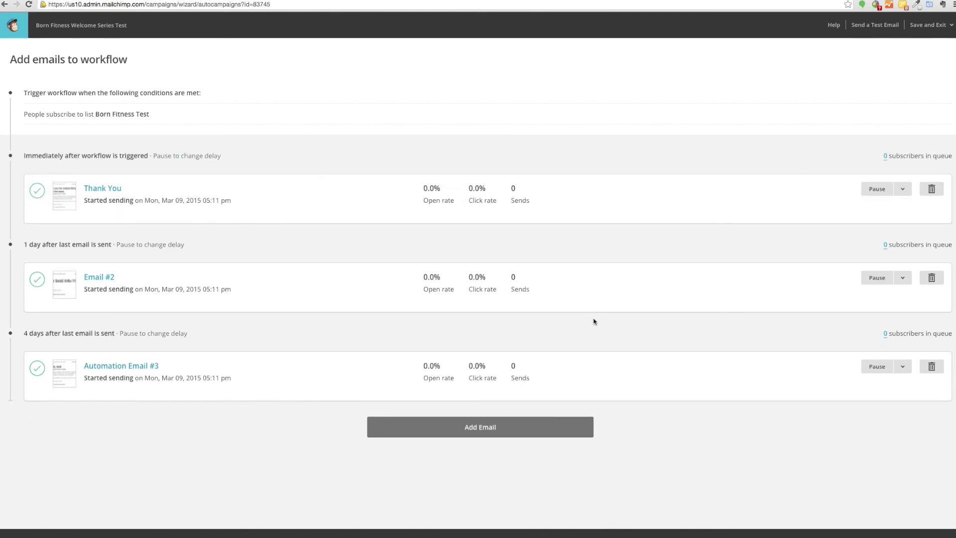